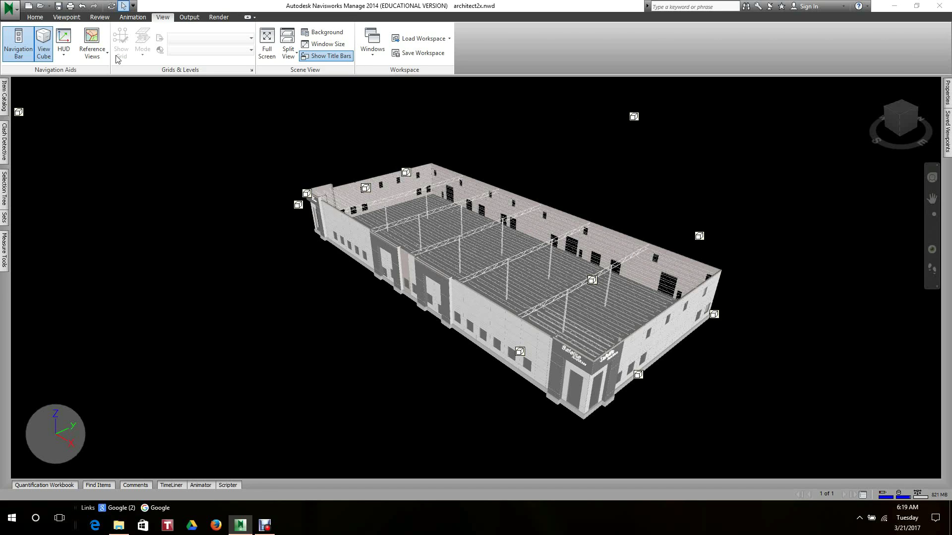
Bring up the Viewpoint ribbon's camera, navigation and sectioning tools
{"action": "left_click", "coordinate": [66, 17]}
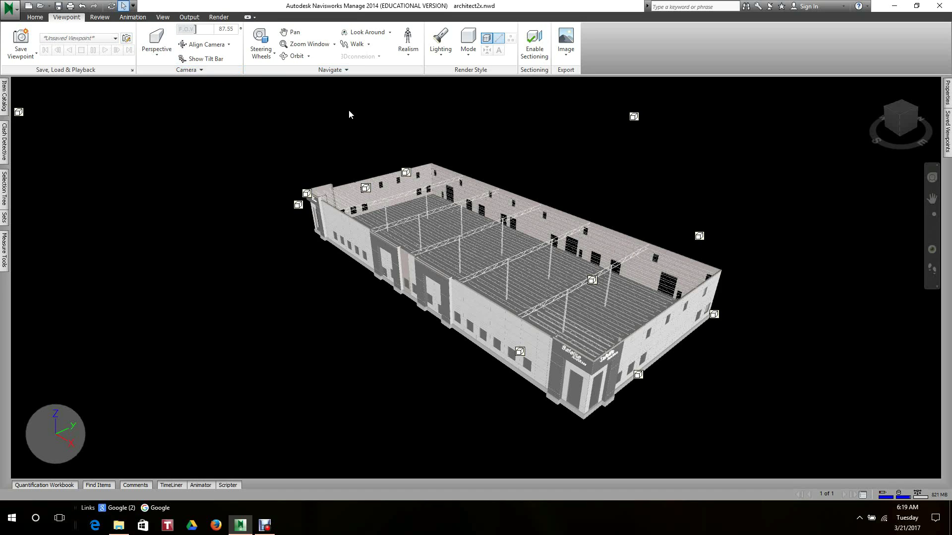
Enable sectioning so a plane slices the warehouse to a narrow wall strip
{"action": "left_click", "coordinate": [534, 48]}
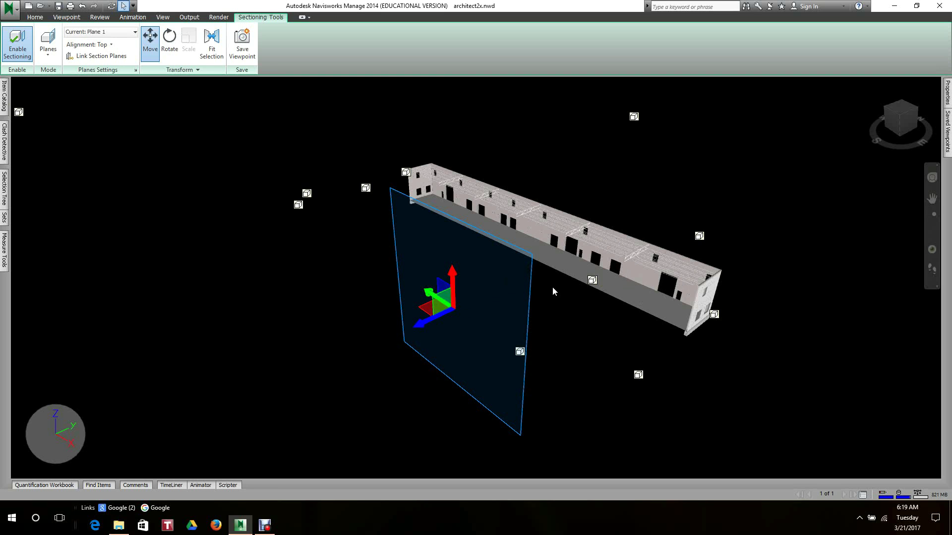
{"action": "scroll", "coordinate": [553, 287], "scroll_direction": "up", "scroll_amount": 2}
{"action": "scroll", "coordinate": [553, 286], "scroll_direction": "down", "scroll_amount": 2}
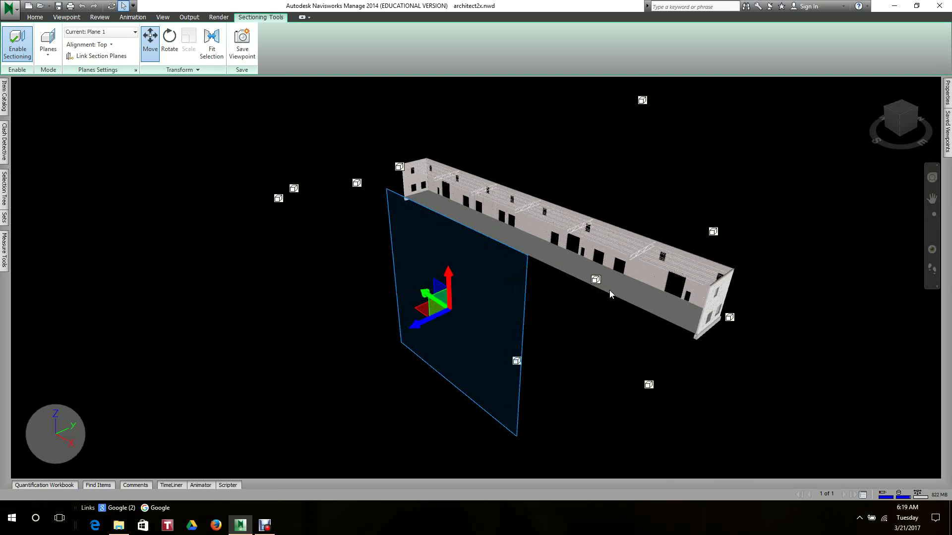
{"action": "scroll", "coordinate": [610, 291], "scroll_direction": "up", "scroll_amount": 2}
{"action": "scroll", "coordinate": [613, 294], "scroll_direction": "up", "scroll_amount": 1}
{"action": "scroll", "coordinate": [616, 296], "scroll_direction": "up", "scroll_amount": 2}
{"action": "scroll", "coordinate": [617, 298], "scroll_direction": "up", "scroll_amount": 2}
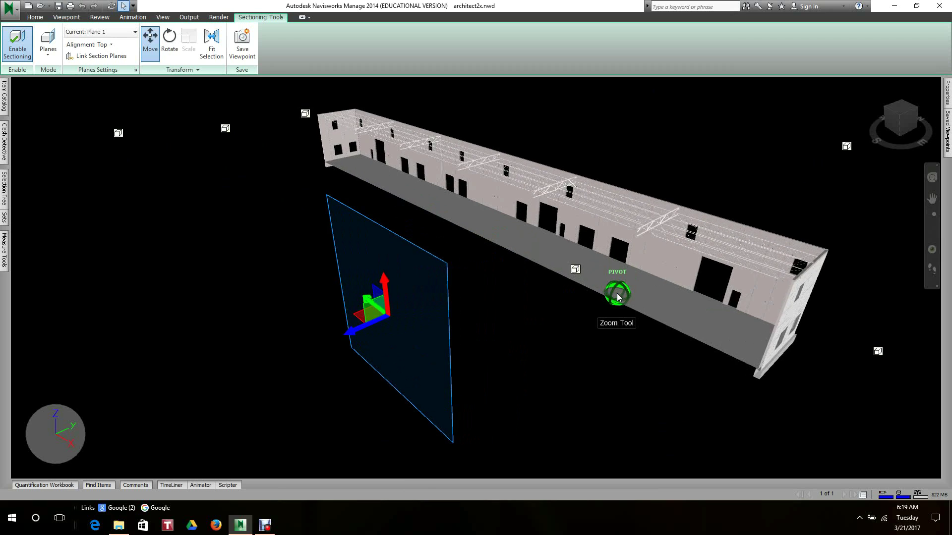
{"action": "scroll", "coordinate": [617, 297], "scroll_direction": "down", "scroll_amount": 3}
{"action": "scroll", "coordinate": [618, 297], "scroll_direction": "down", "scroll_amount": 2}
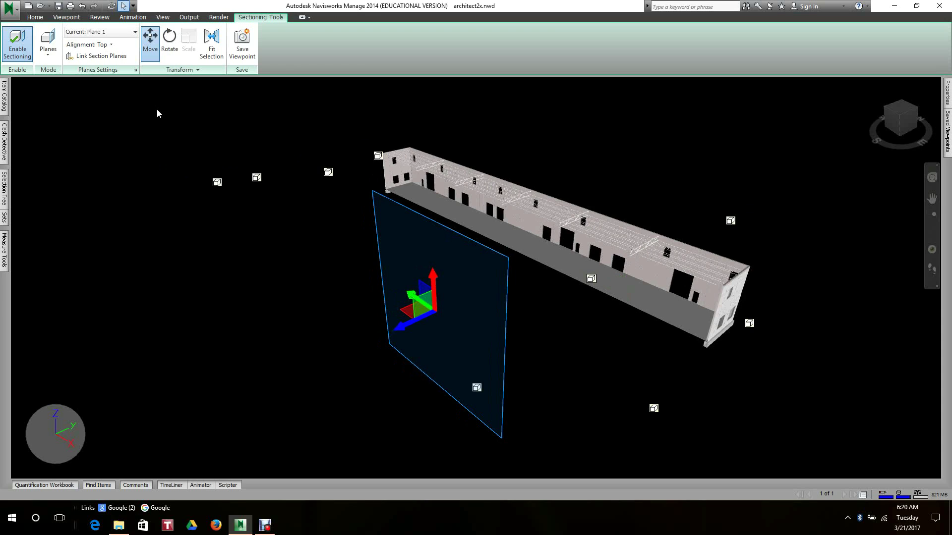
Move the section plane out beside the warehouse, exposing the interior and roof trusses
{"action": "left_click", "coordinate": [150, 42]}
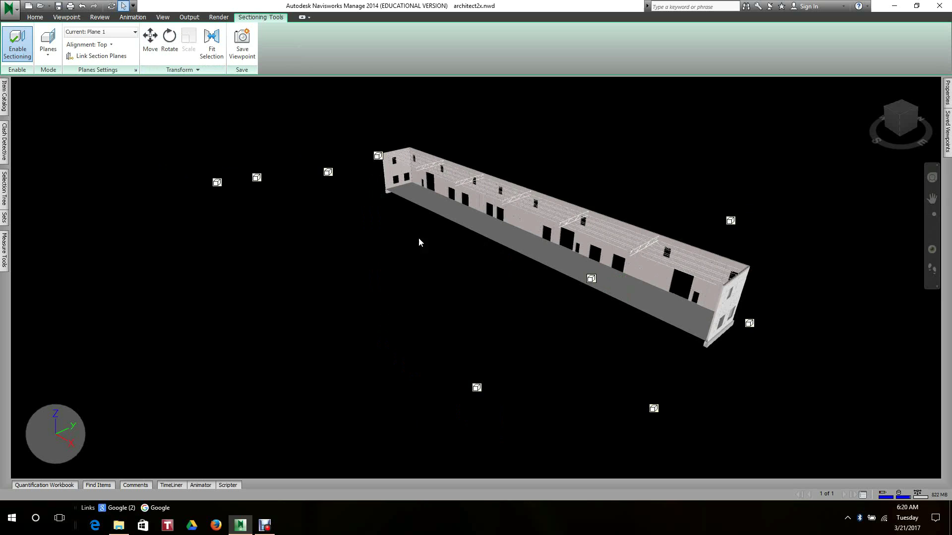
{"action": "left_click", "coordinate": [150, 42]}
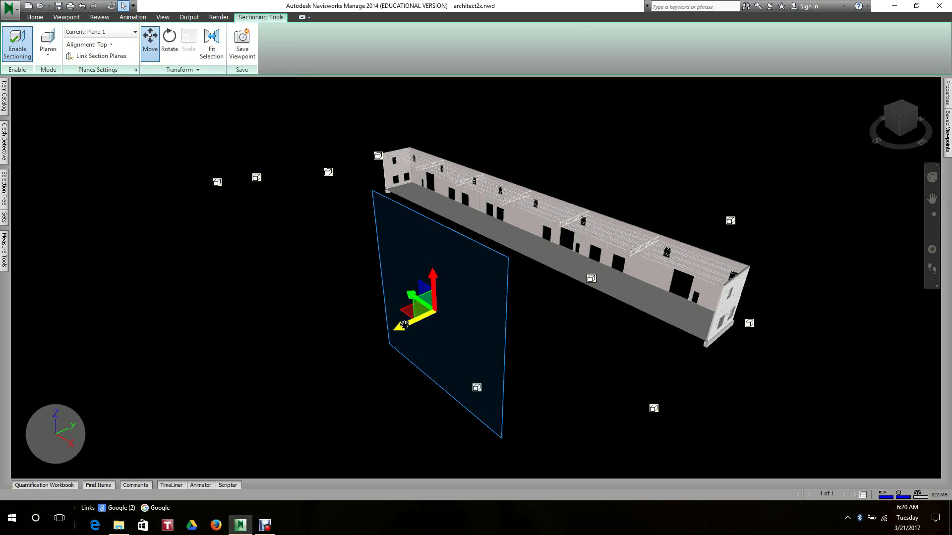
{"action": "mouse_move", "coordinate": [402, 326]}
{"action": "left_mouse_down"}
{"action": "mouse_move", "coordinate": [270, 356]}
{"action": "mouse_move", "coordinate": [328, 328]}
{"action": "left_mouse_up"}
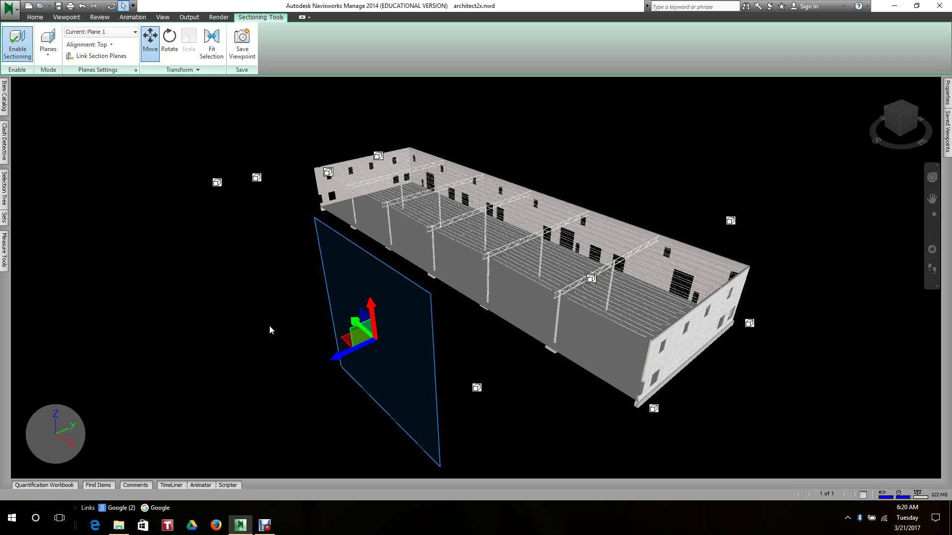
{"action": "left_click_drag", "start_coordinate": [341, 351], "coordinate": [330, 358]}
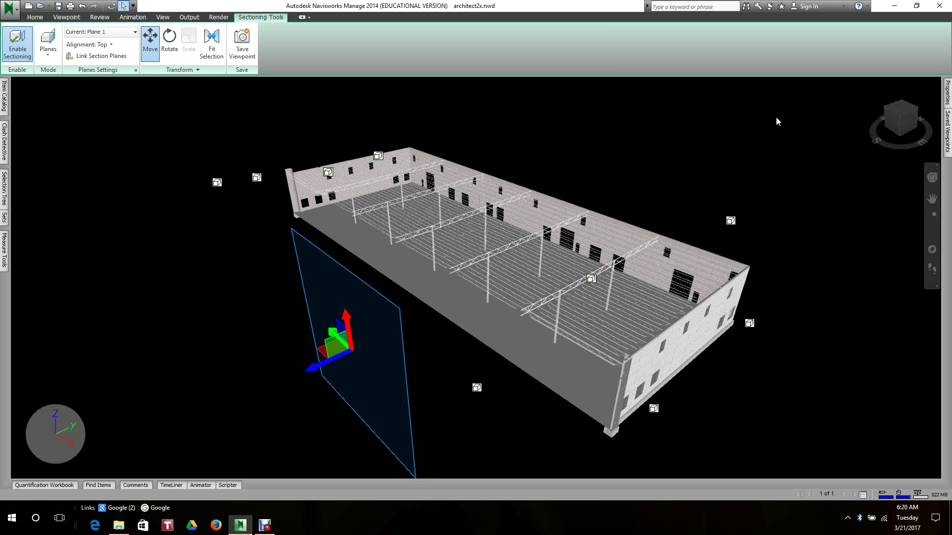
{"action": "mouse_move", "coordinate": [891, 124]}
{"action": "left_mouse_down"}
{"action": "mouse_move", "coordinate": [912, 123]}
{"action": "mouse_move", "coordinate": [901, 105]}
{"action": "left_mouse_up"}
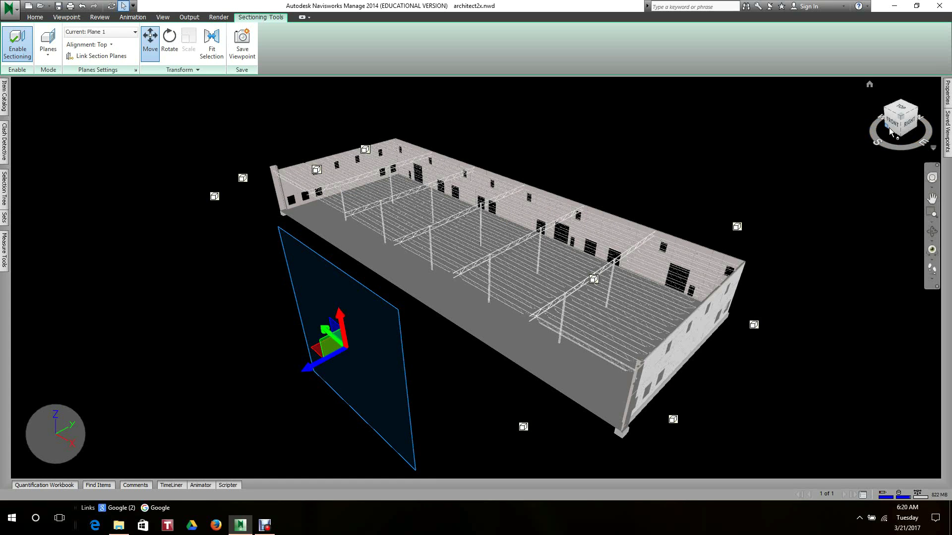
{"action": "left_click_drag", "start_coordinate": [899, 119], "coordinate": [891, 115]}
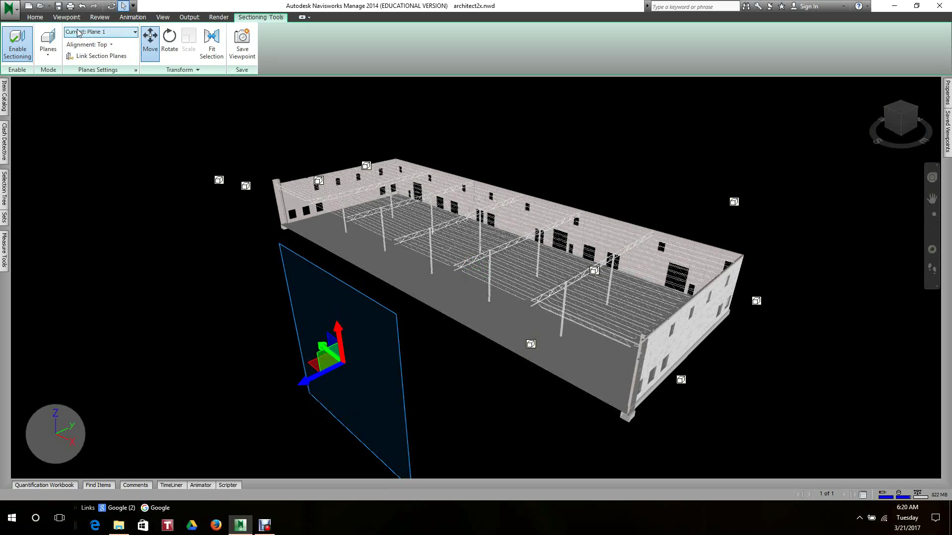
Browse the section plane list and the plane/box sectioning mode options
{"action": "left_click", "coordinate": [135, 34]}
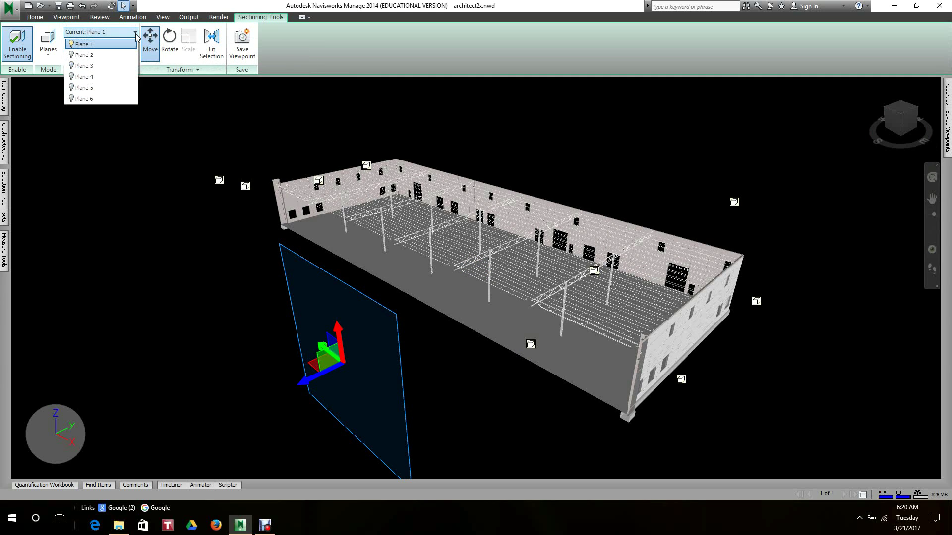
{"action": "left_click", "coordinate": [135, 33]}
{"action": "left_click", "coordinate": [134, 33]}
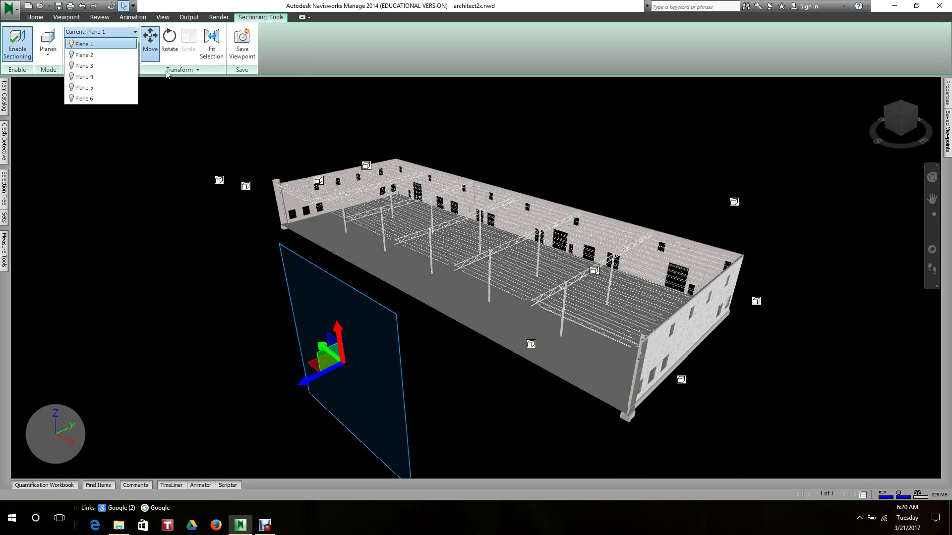
{"action": "left_click", "coordinate": [186, 125]}
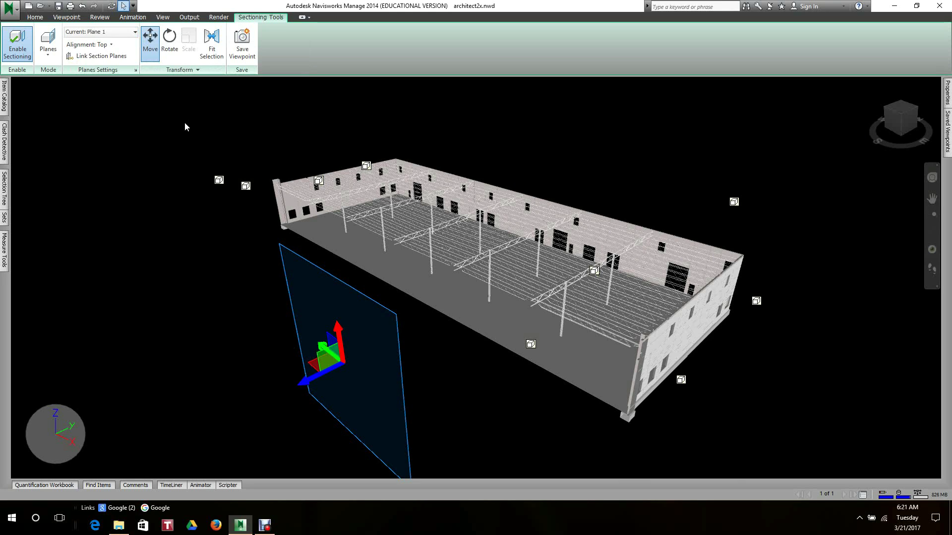
{"action": "left_click", "coordinate": [136, 34]}
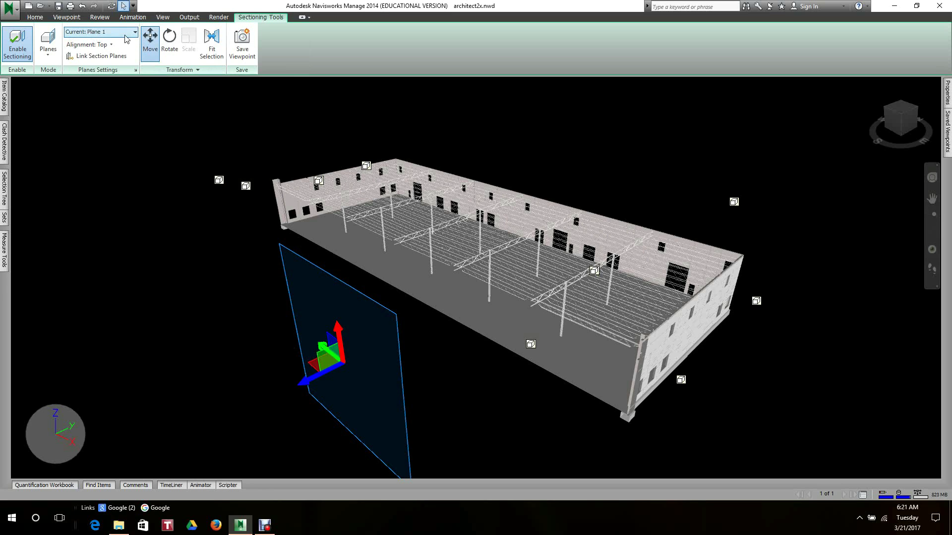
{"action": "left_click", "coordinate": [49, 58]}
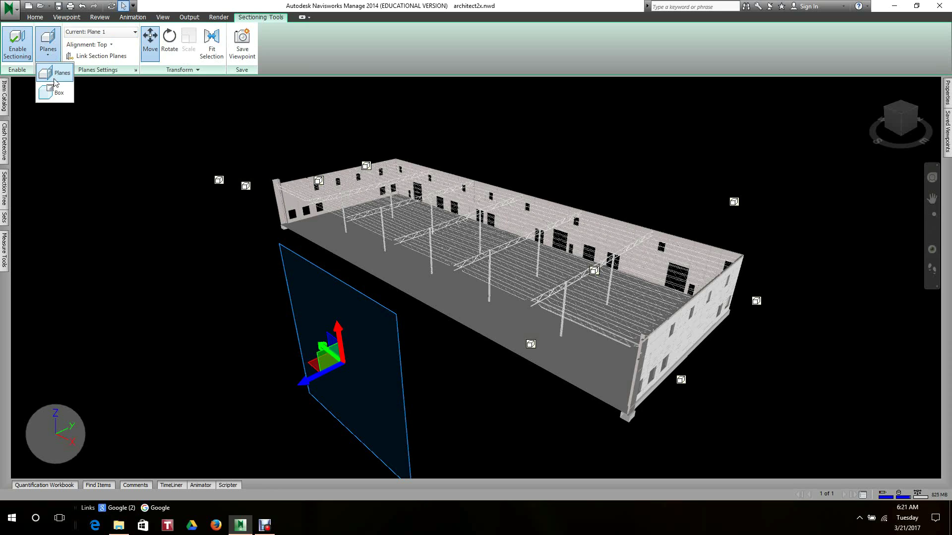
Make Plane 2 current and position its horizontal cut beneath the warehouse
{"action": "left_click", "coordinate": [134, 34]}
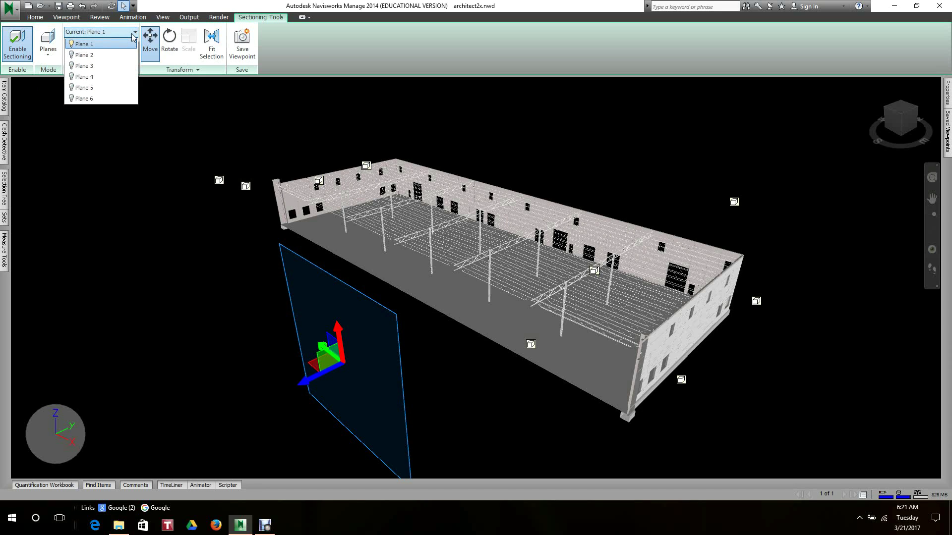
{"action": "left_click", "coordinate": [84, 54]}
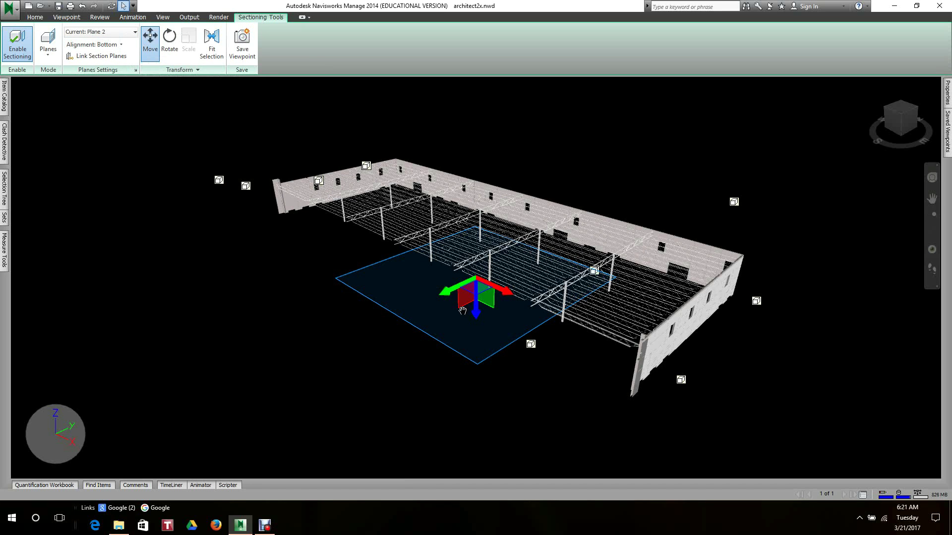
{"action": "mouse_move", "coordinate": [480, 313]}
{"action": "left_mouse_down"}
{"action": "mouse_move", "coordinate": [474, 285]}
{"action": "mouse_move", "coordinate": [474, 341]}
{"action": "left_mouse_up"}
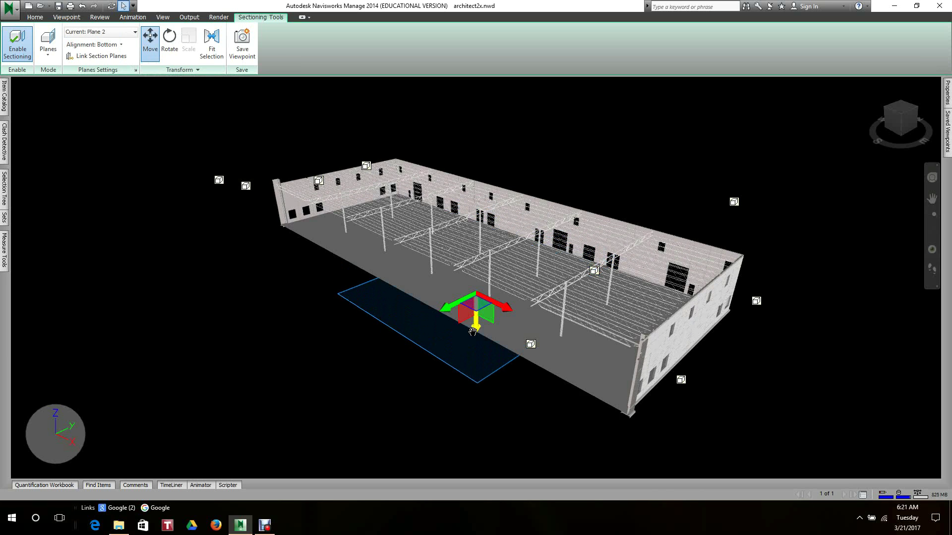
{"action": "mouse_move", "coordinate": [474, 341]}
{"action": "left_mouse_down"}
{"action": "mouse_move", "coordinate": [471, 289]}
{"action": "mouse_move", "coordinate": [468, 331]}
{"action": "left_mouse_up"}
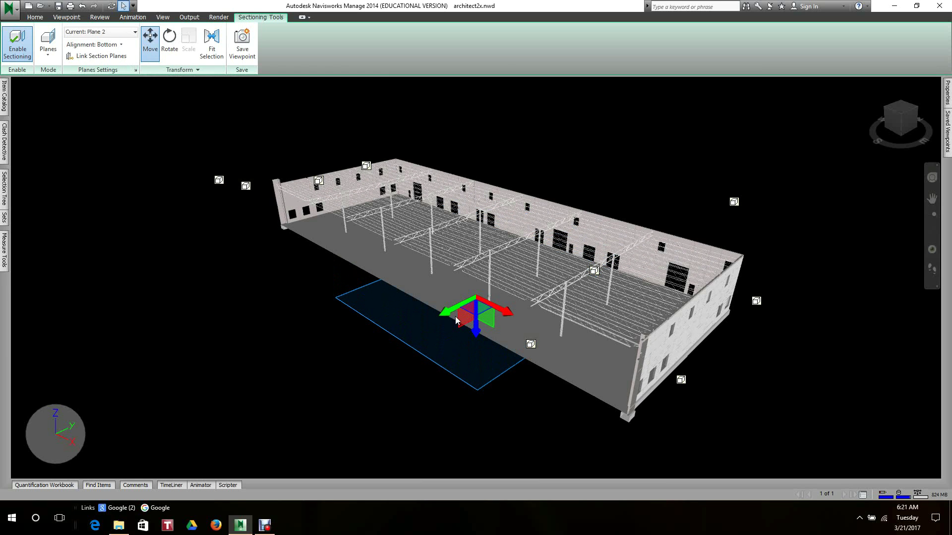
{"action": "mouse_move", "coordinate": [455, 314]}
{"action": "left_mouse_down"}
{"action": "mouse_move", "coordinate": [431, 320]}
{"action": "mouse_move", "coordinate": [451, 314]}
{"action": "left_mouse_up"}
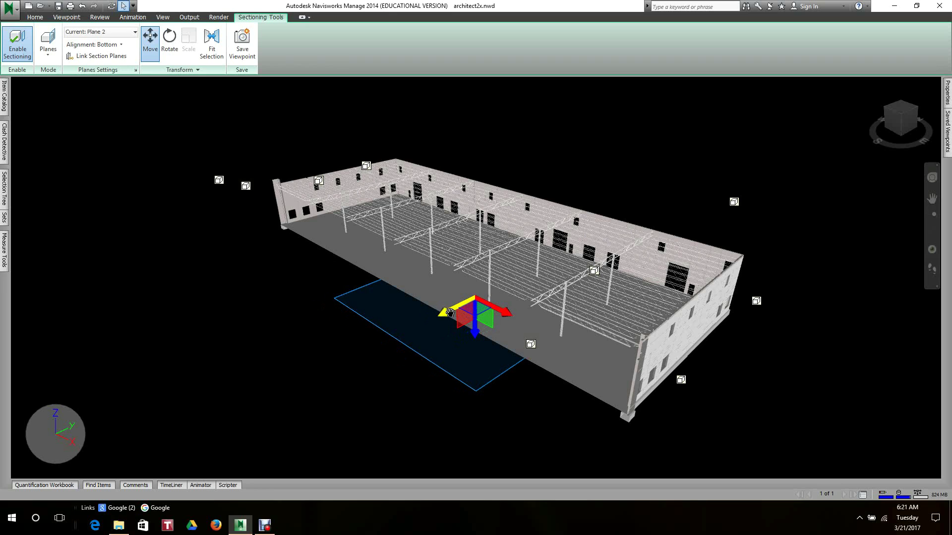
Make Plane 1 current and move it out past the front wall
{"action": "left_click", "coordinate": [134, 34]}
{"action": "left_click", "coordinate": [84, 44]}
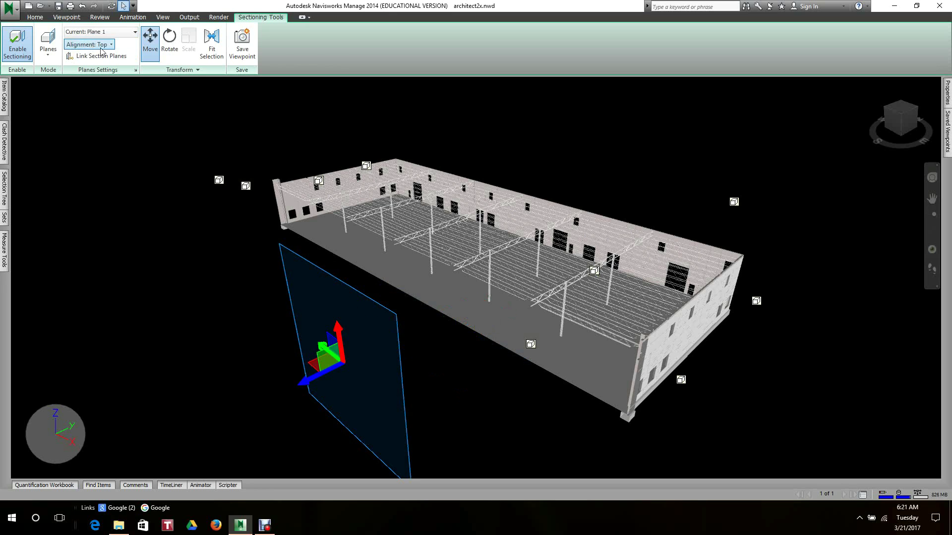
{"action": "left_click_drag", "start_coordinate": [328, 372], "coordinate": [334, 372]}
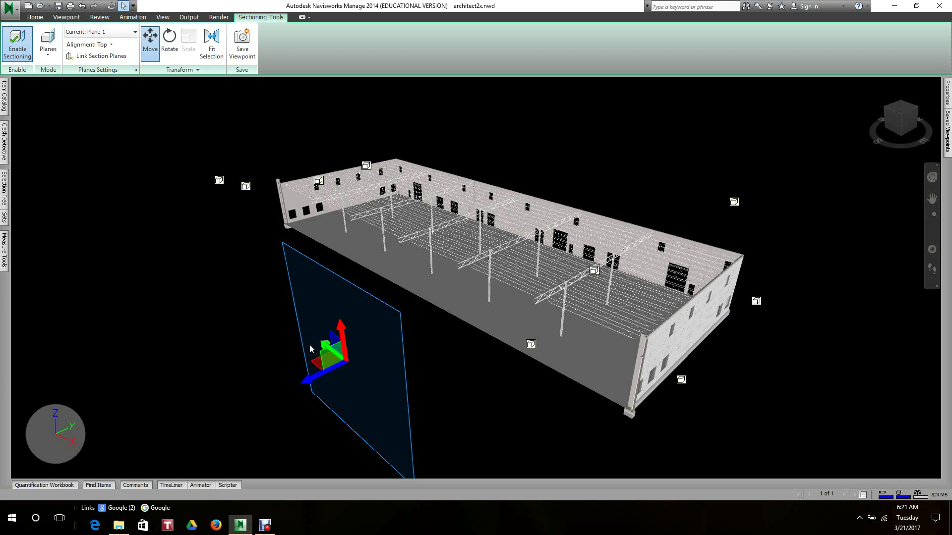
{"action": "left_click_drag", "start_coordinate": [321, 366], "coordinate": [298, 377]}
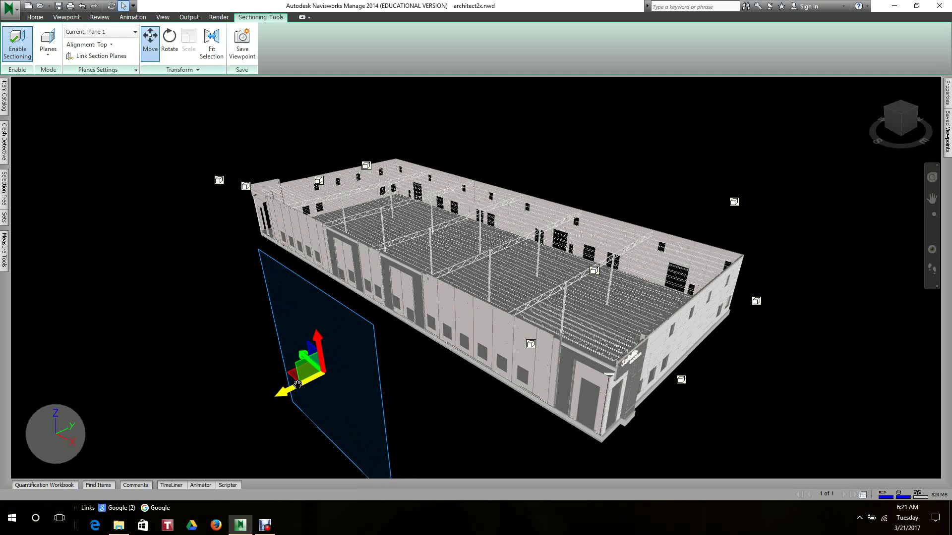
Set Plane 1's alignment to Bottom and raise it toward the lower walls
{"action": "left_click", "coordinate": [112, 48]}
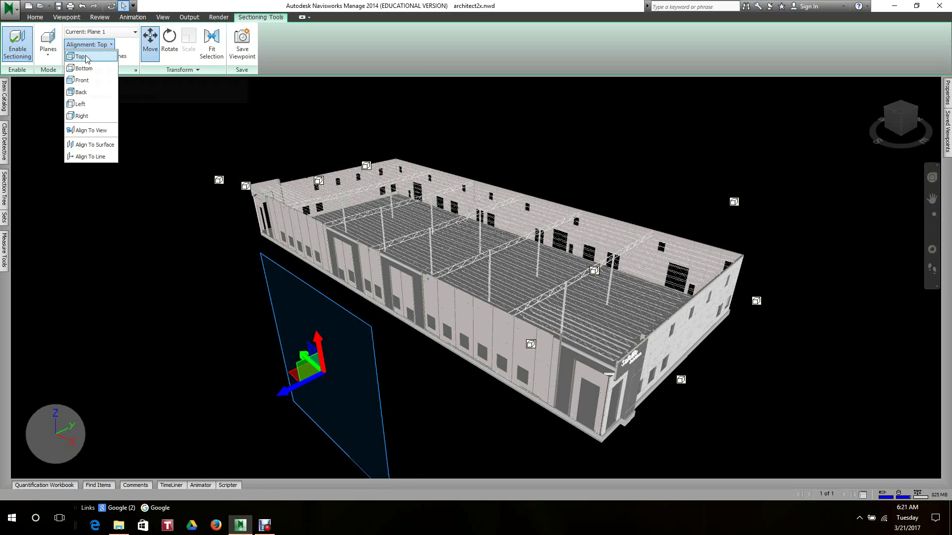
{"action": "left_click", "coordinate": [86, 68]}
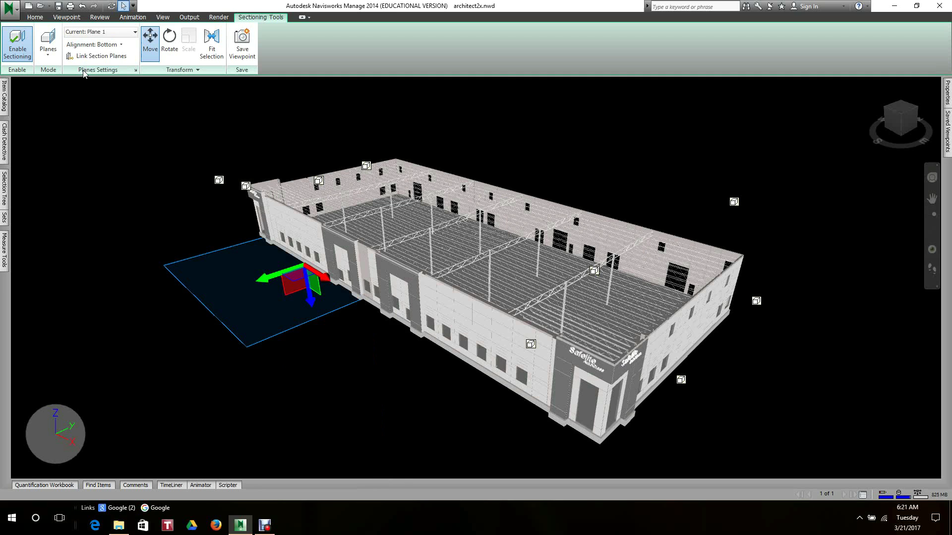
{"action": "mouse_move", "coordinate": [312, 301]}
{"action": "left_mouse_down"}
{"action": "mouse_move", "coordinate": [305, 269]}
{"action": "mouse_move", "coordinate": [305, 324]}
{"action": "left_mouse_up"}
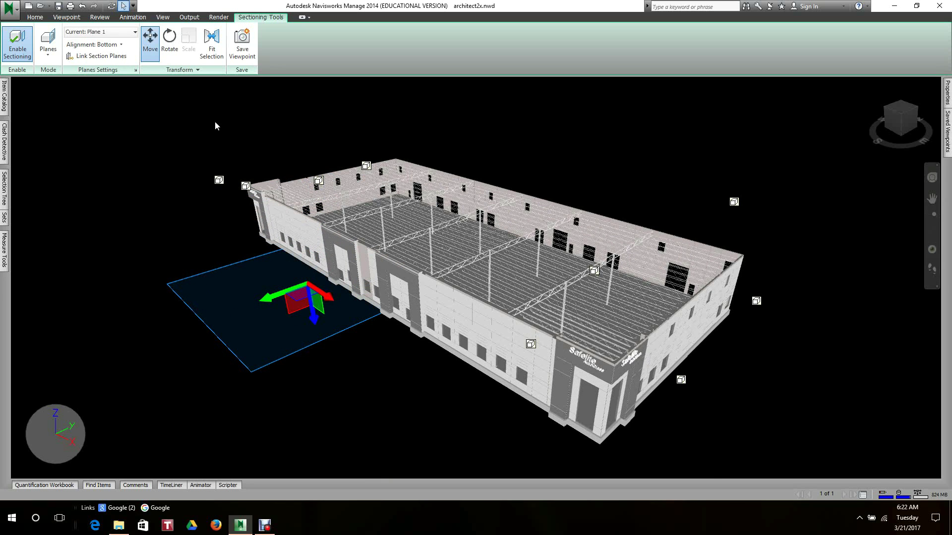
Set Plane 1 to Top alignment and lower the cut to floor level
{"action": "left_click", "coordinate": [134, 34]}
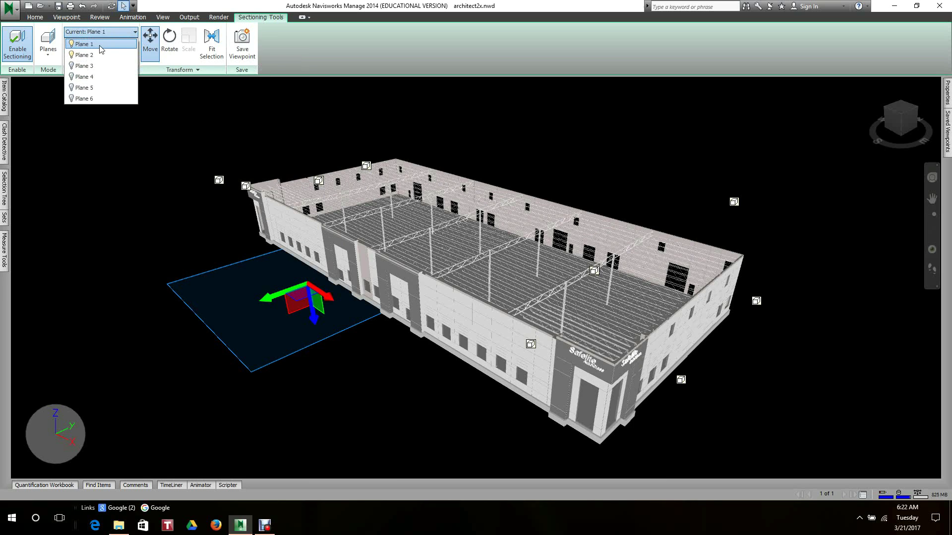
{"action": "left_click", "coordinate": [82, 44]}
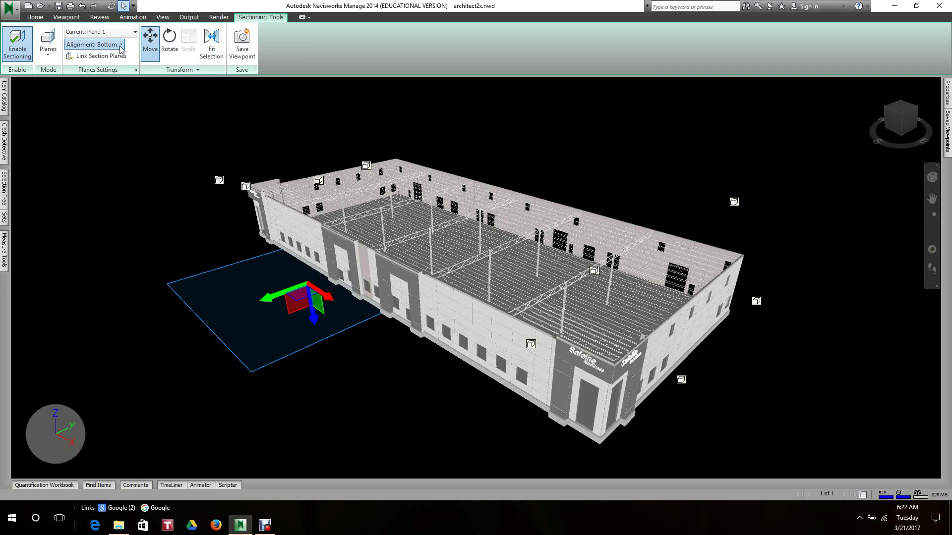
{"action": "left_click", "coordinate": [121, 46]}
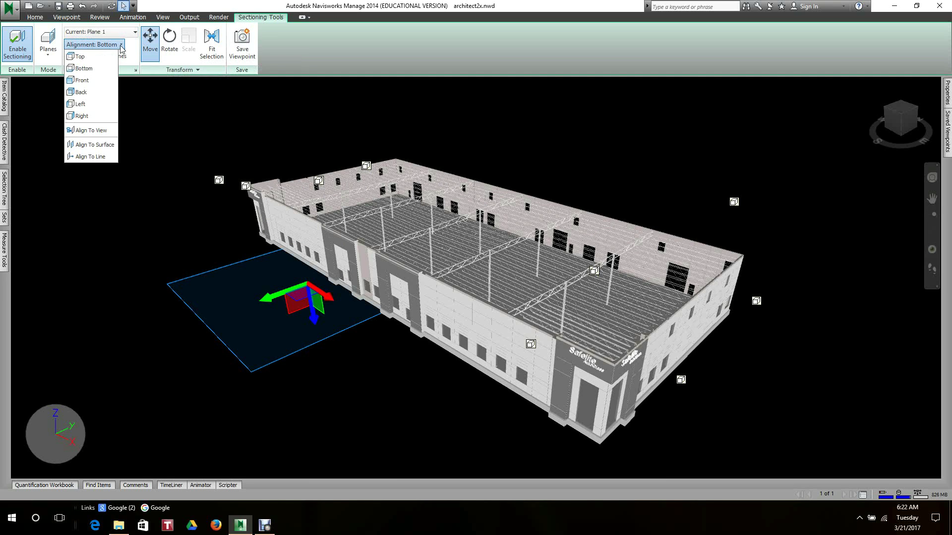
{"action": "left_click", "coordinate": [79, 56]}
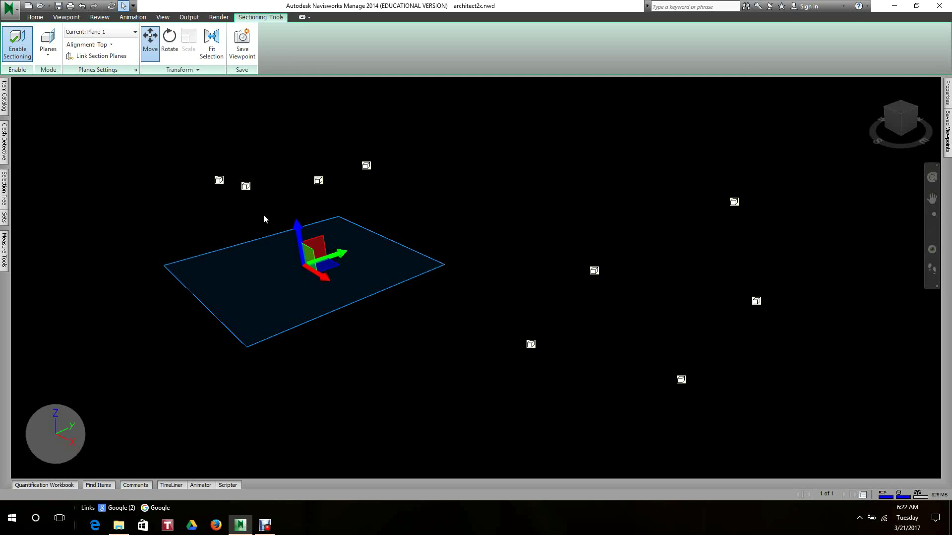
{"action": "mouse_move", "coordinate": [299, 227]}
{"action": "left_mouse_down"}
{"action": "mouse_move", "coordinate": [293, 214]}
{"action": "mouse_move", "coordinate": [295, 225]}
{"action": "left_mouse_up"}
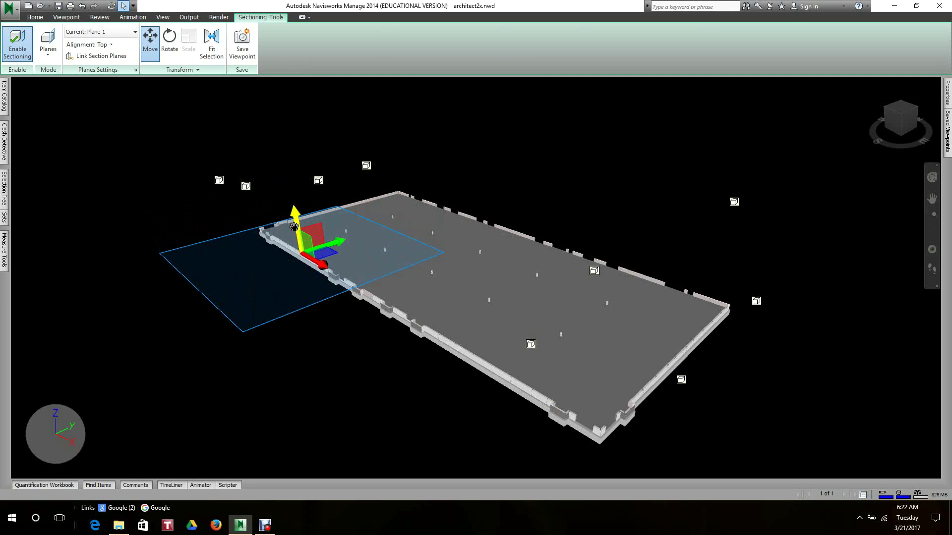
{"action": "scroll", "coordinate": [425, 246], "scroll_direction": "up", "scroll_amount": 3}
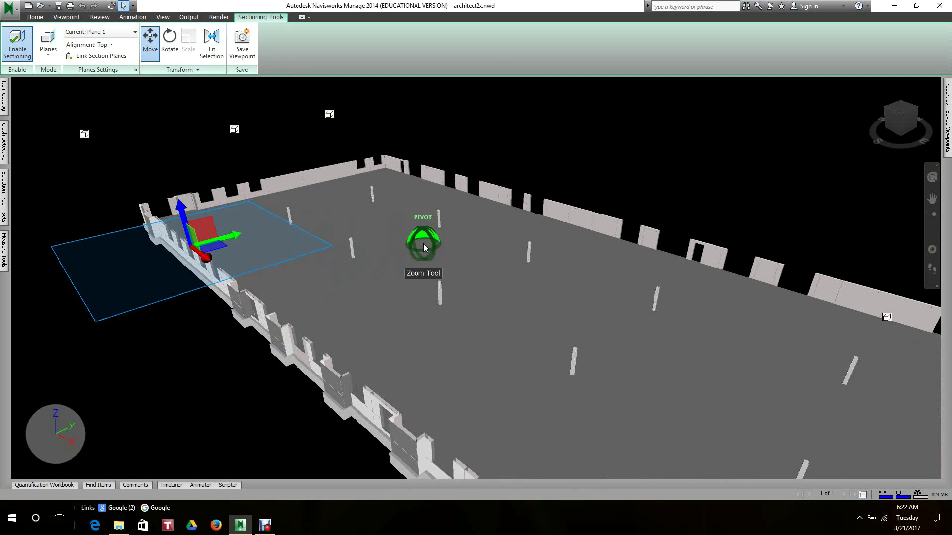
{"action": "scroll", "coordinate": [426, 246], "scroll_direction": "down", "scroll_amount": 5}
{"action": "middle_click_drag", "start_coordinate": [425, 246], "coordinate": [428, 218]}
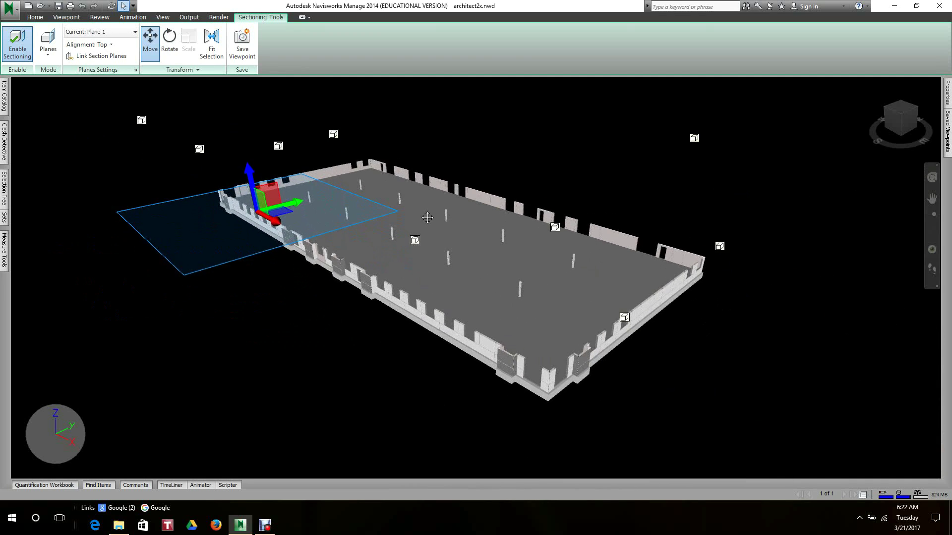
{"action": "scroll", "coordinate": [428, 218], "scroll_direction": "up", "scroll_amount": 2}
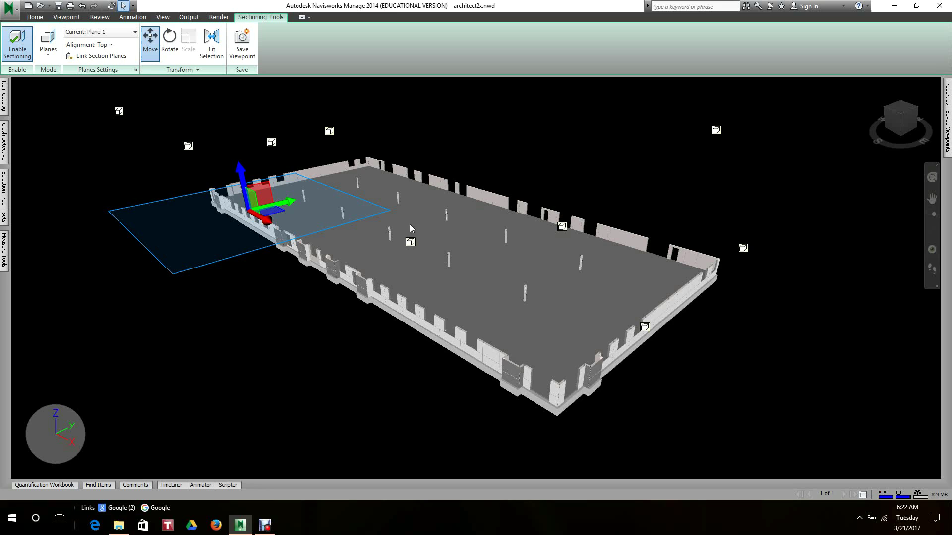
Save the current sectioned view to Saved Viewpoints and name it 'half plan'
{"action": "left_click", "coordinate": [66, 17]}
{"action": "left_click", "coordinate": [21, 43]}
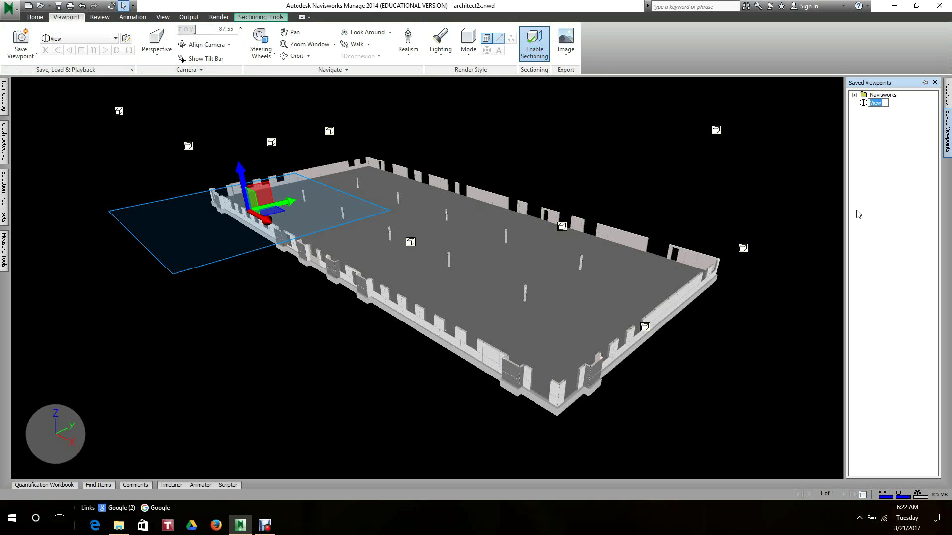
{"action": "right_click", "coordinate": [873, 212]}
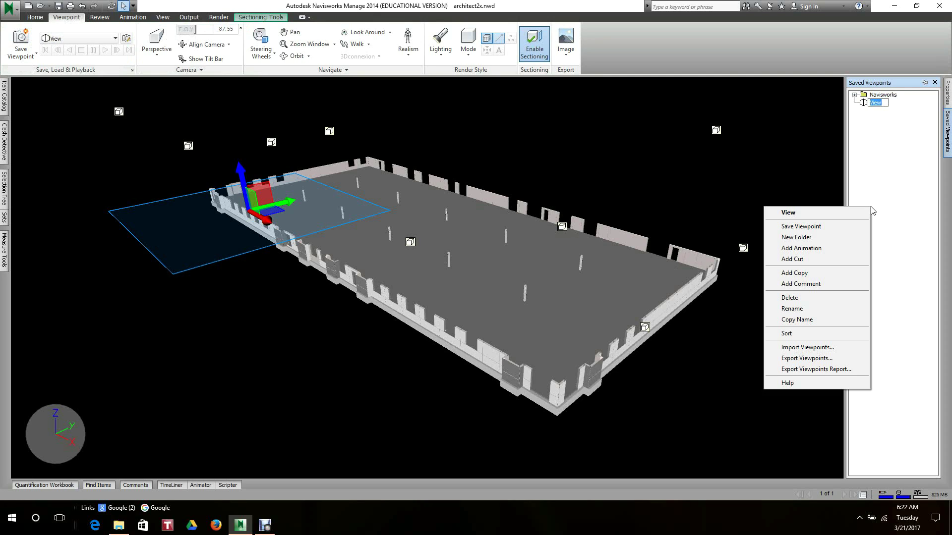
{"action": "left_click", "coordinate": [820, 225]}
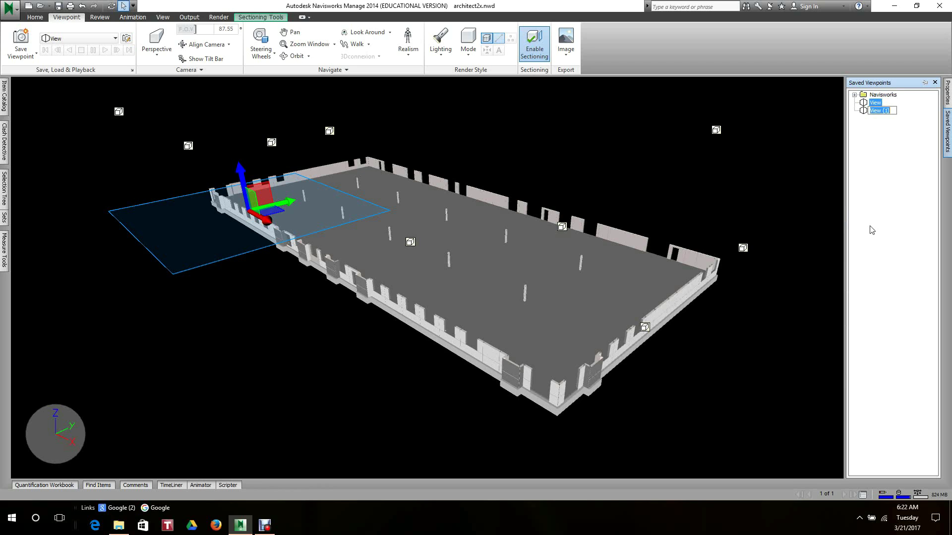
{"action": "type", "text": "ha"}
{"action": "type", "text": "lf plan"}
{"action": "left_click", "coordinate": [916, 228]}
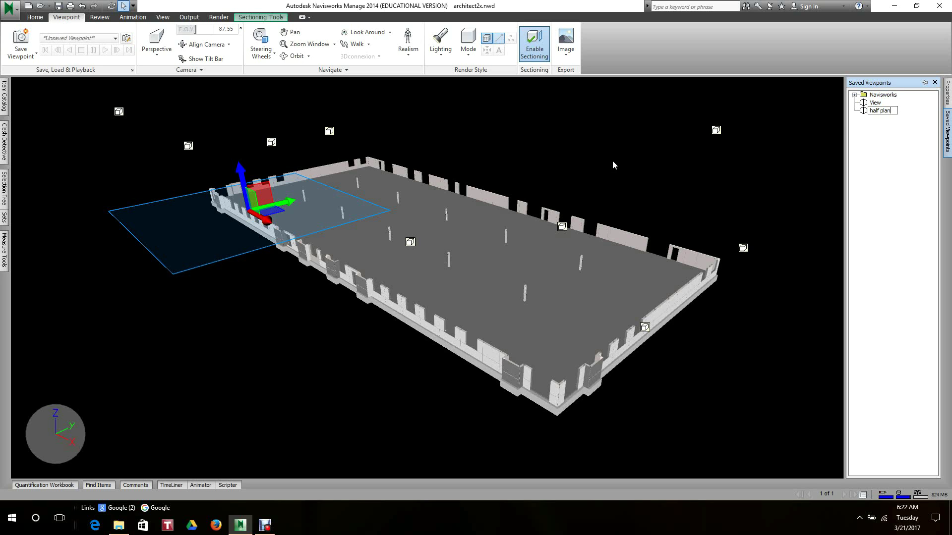
{"action": "middle_click_drag", "start_coordinate": [509, 117], "coordinate": [527, 133]}
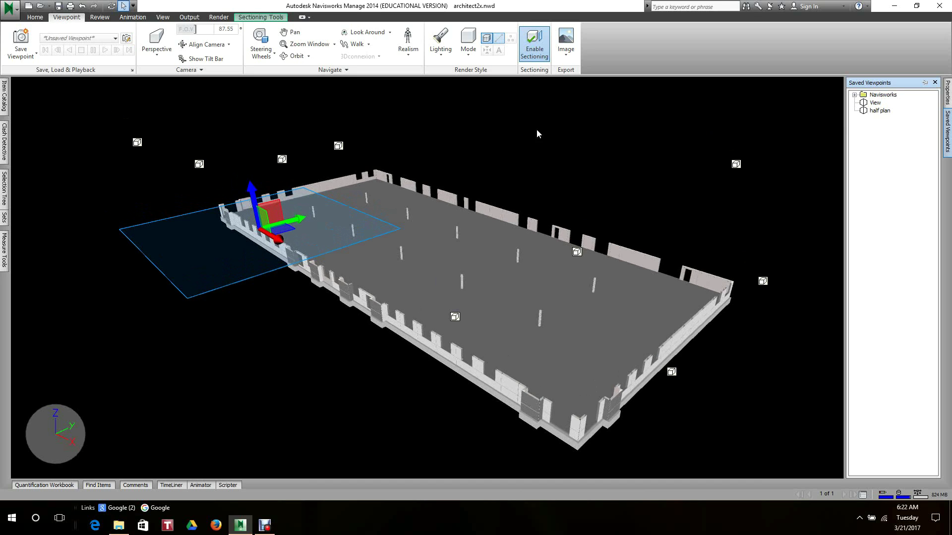
Disable sectioning to show the whole warehouse and nudge the view
{"action": "left_click", "coordinate": [535, 45]}
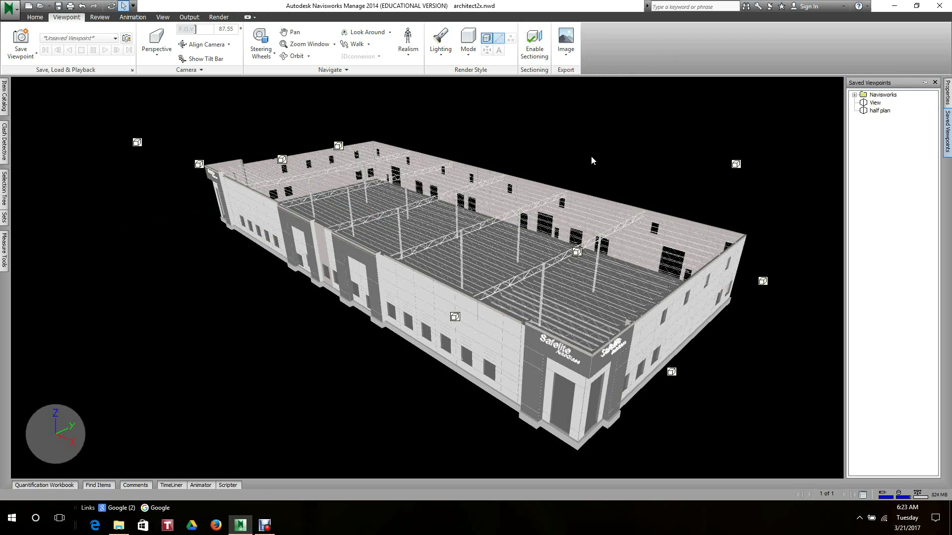
{"action": "scroll", "coordinate": [591, 155], "scroll_direction": "down", "scroll_amount": 3}
{"action": "scroll", "coordinate": [593, 157], "scroll_direction": "down", "scroll_amount": 2}
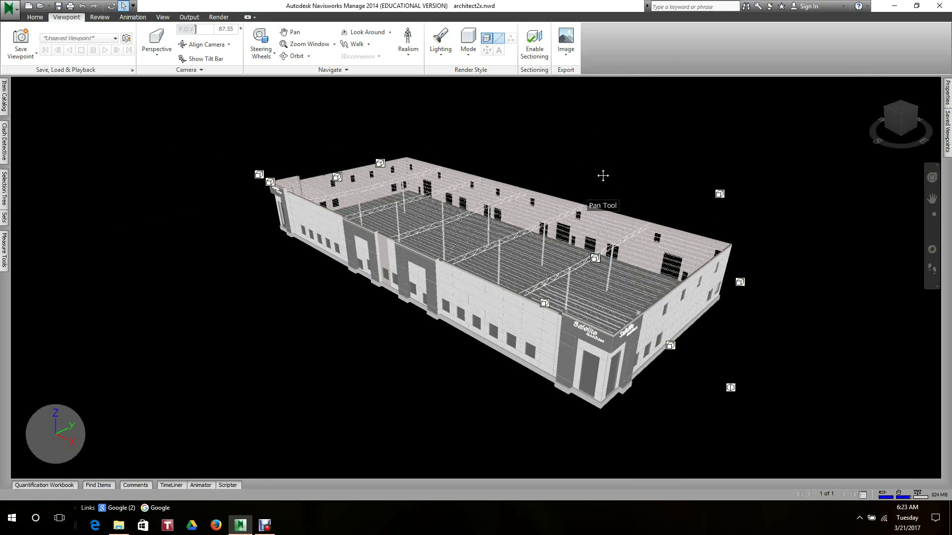
{"action": "middle_click_drag", "start_coordinate": [594, 157], "coordinate": [595, 154]}
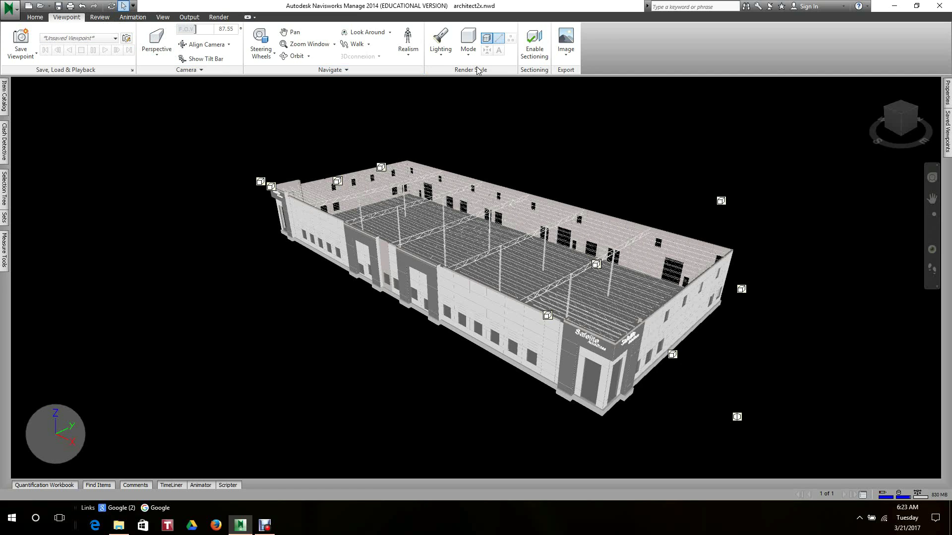
Re-enable sectioning and raise Plane 1 so more of the building shows
{"action": "left_click", "coordinate": [534, 43]}
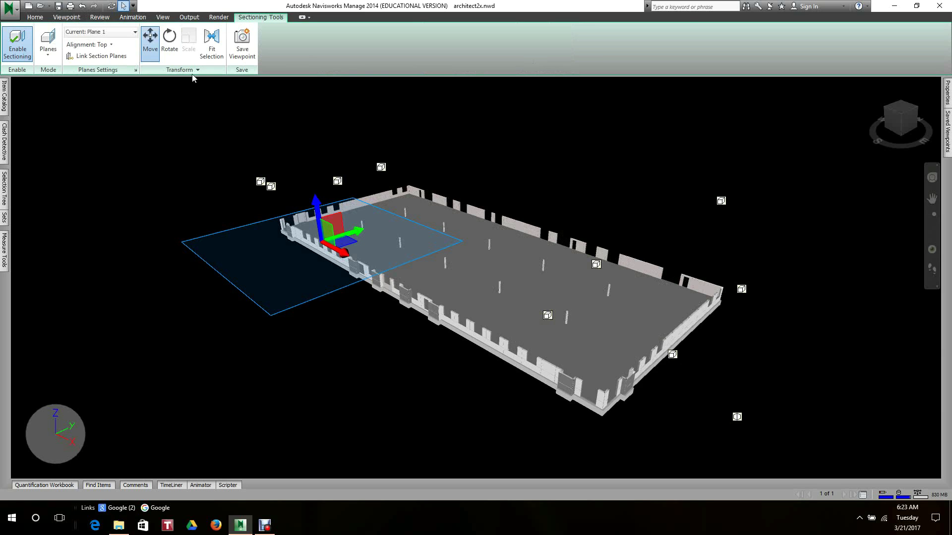
{"action": "left_click", "coordinate": [135, 32]}
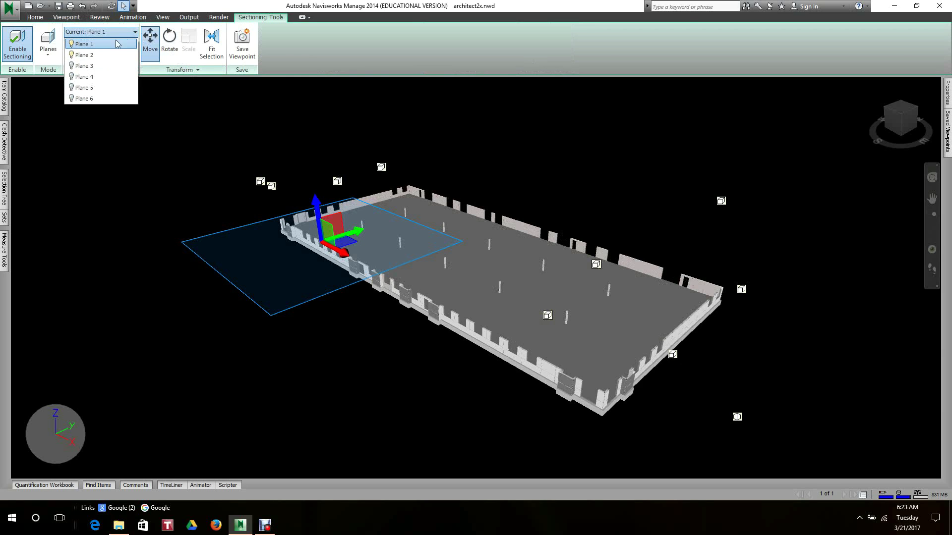
{"action": "left_click", "coordinate": [83, 55]}
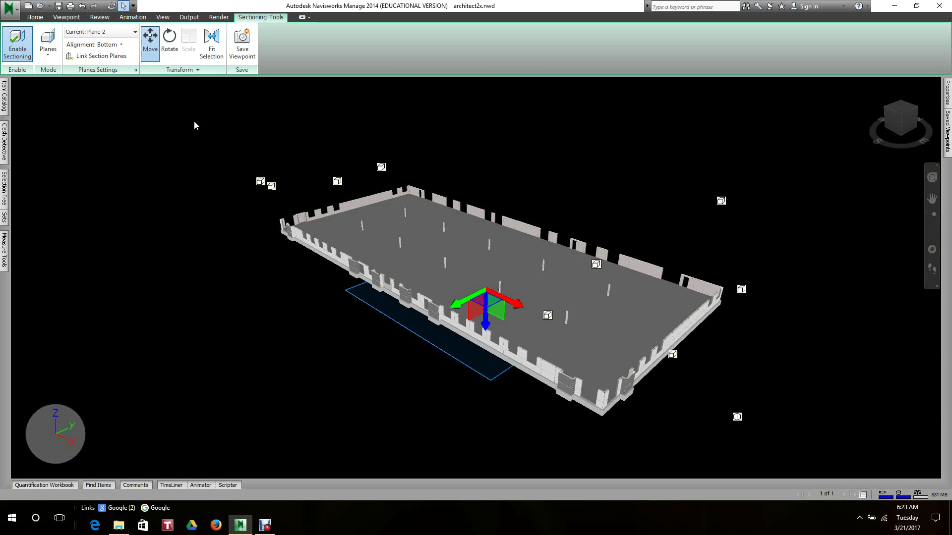
{"action": "left_click", "coordinate": [135, 32]}
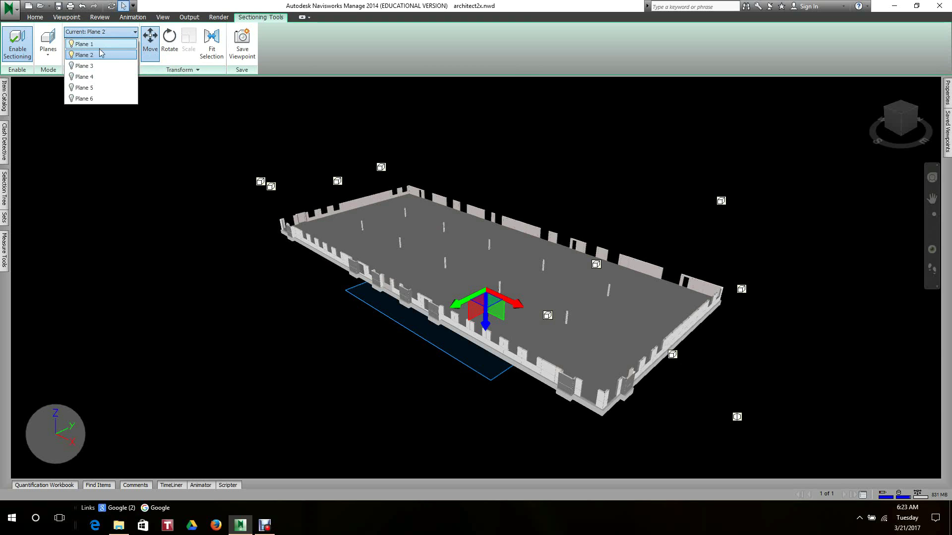
{"action": "left_click", "coordinate": [83, 44]}
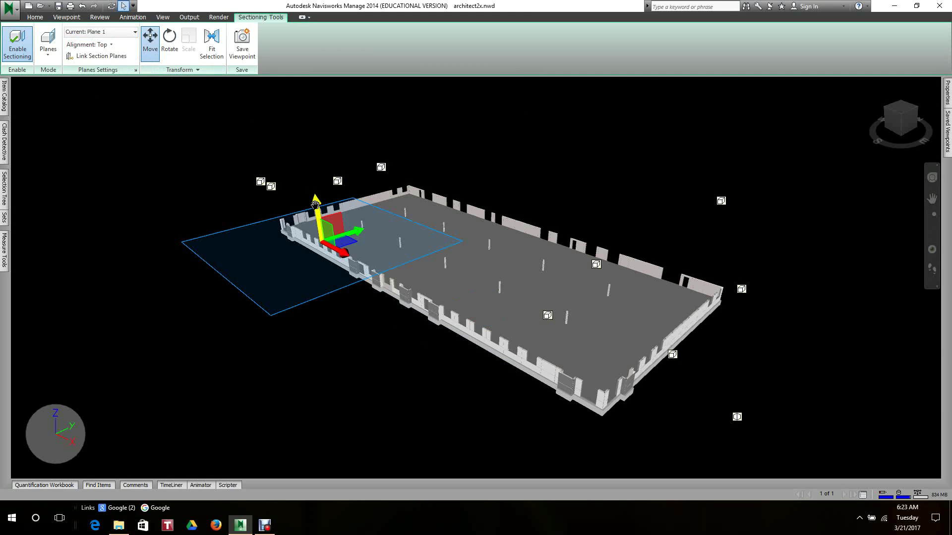
{"action": "left_click_drag", "start_coordinate": [315, 200], "coordinate": [310, 153]}
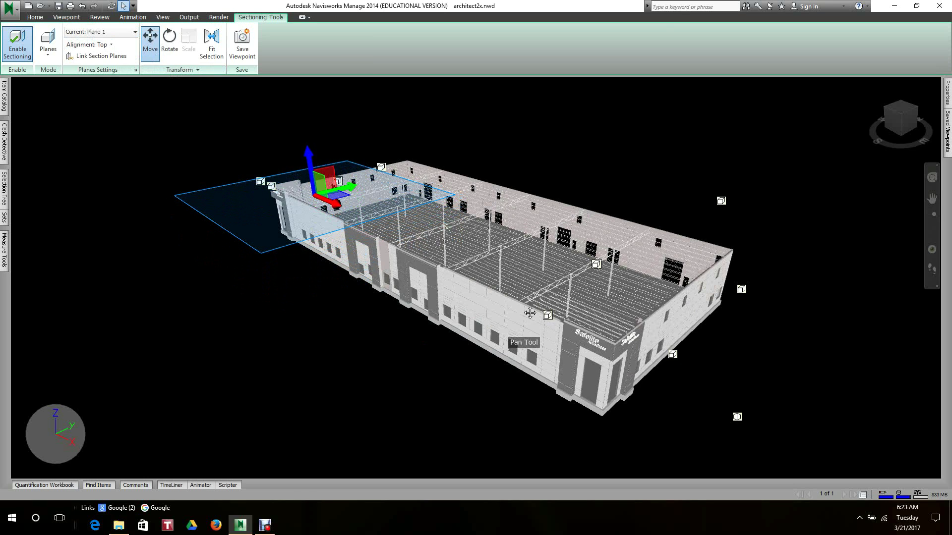
{"action": "scroll", "coordinate": [530, 312], "scroll_direction": "up", "scroll_amount": 1}
{"action": "scroll", "coordinate": [543, 306], "scroll_direction": "up", "scroll_amount": 1}
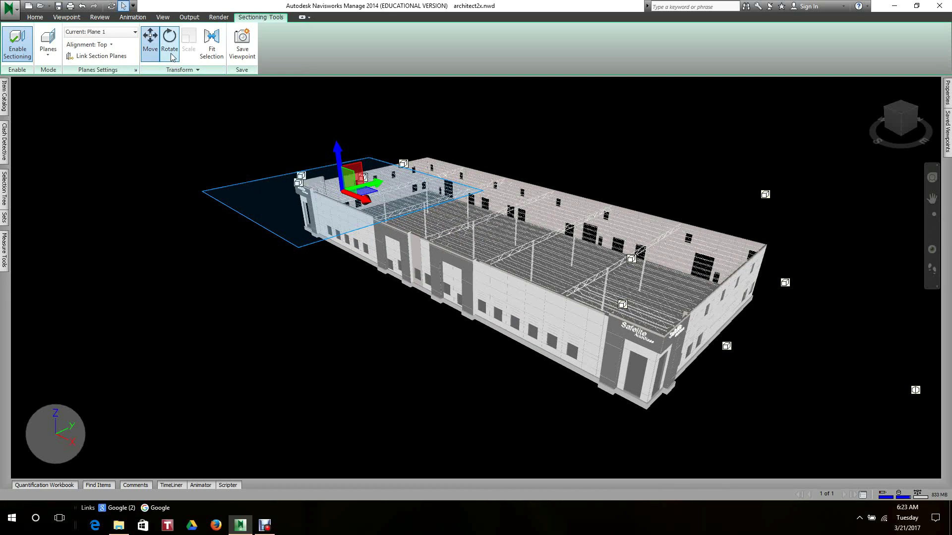
Lower Plane 2 slightly beneath the building, then make Plane 1 current again
{"action": "left_click", "coordinate": [134, 33]}
{"action": "left_click", "coordinate": [84, 55]}
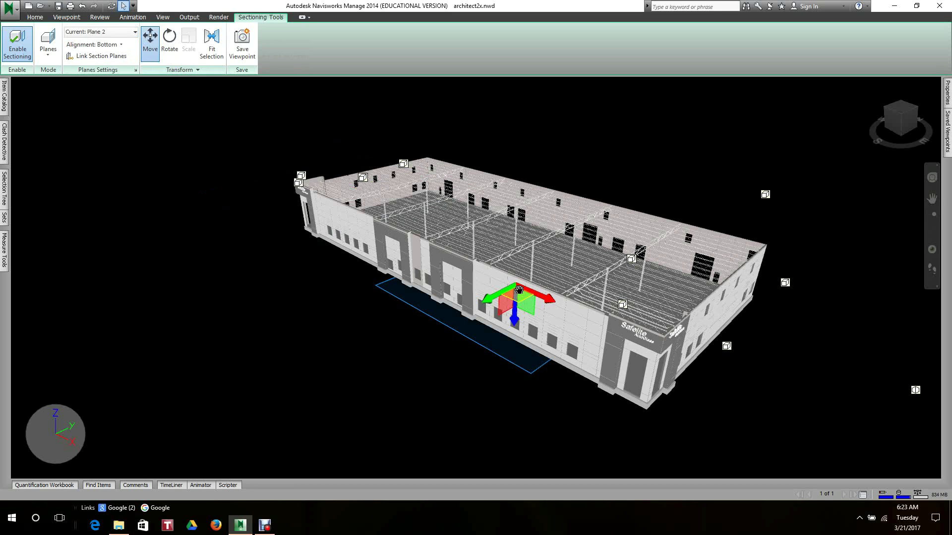
{"action": "mouse_move", "coordinate": [518, 296]}
{"action": "left_mouse_down"}
{"action": "mouse_move", "coordinate": [507, 313]}
{"action": "mouse_move", "coordinate": [513, 320]}
{"action": "mouse_move", "coordinate": [526, 303]}
{"action": "left_mouse_up"}
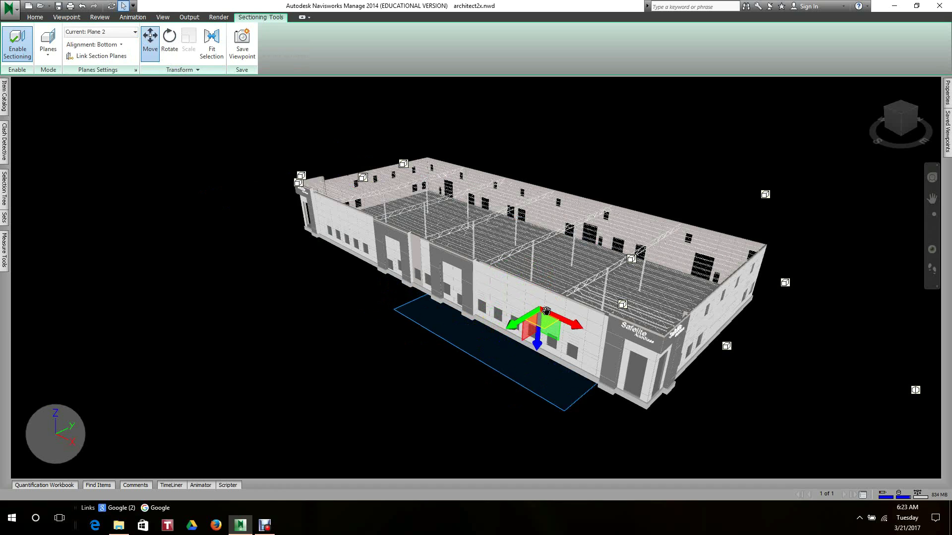
{"action": "left_click", "coordinate": [134, 31]}
{"action": "left_click", "coordinate": [97, 44]}
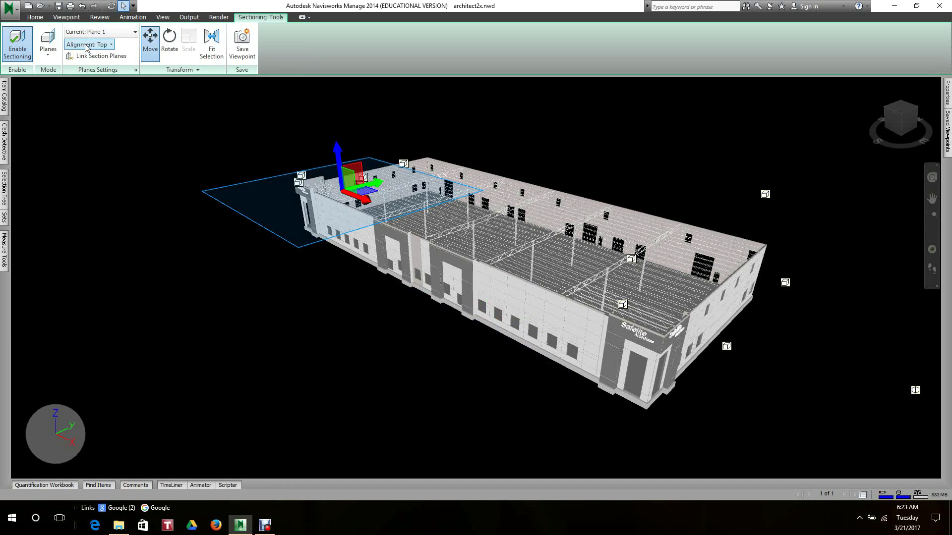
Align Plane 1 to Front and slide it to cut near the warehouse's far end
{"action": "left_click", "coordinate": [112, 46]}
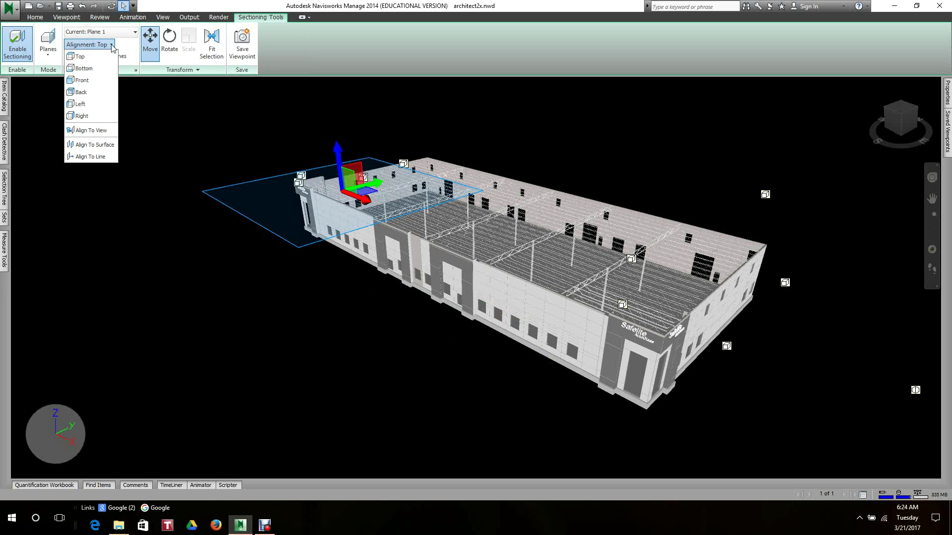
{"action": "left_click", "coordinate": [82, 79]}
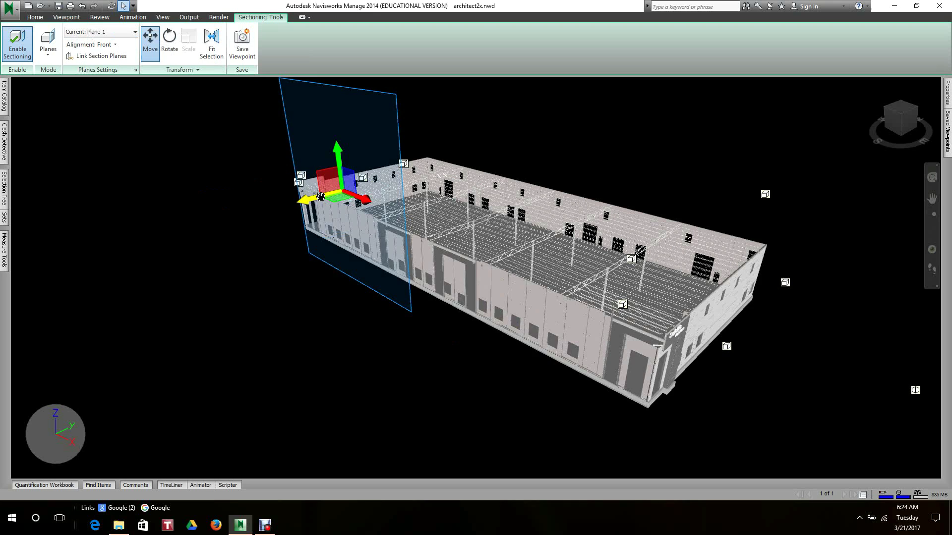
{"action": "mouse_move", "coordinate": [307, 199]}
{"action": "left_mouse_down"}
{"action": "mouse_move", "coordinate": [402, 178]}
{"action": "mouse_move", "coordinate": [394, 182]}
{"action": "left_mouse_up"}
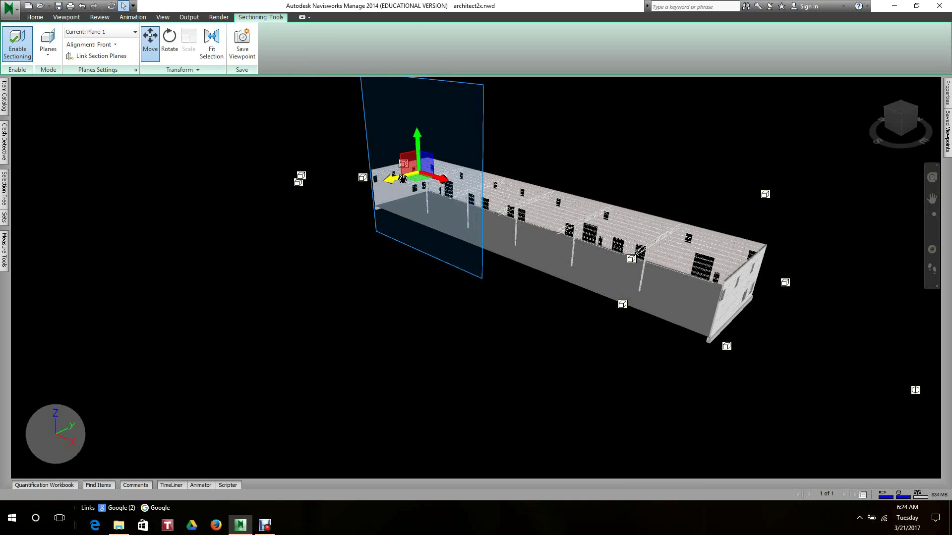
{"action": "mouse_move", "coordinate": [489, 266]}
{"action": "middle_mouse_down"}
{"action": "mouse_move", "coordinate": [424, 272]}
{"action": "mouse_move", "coordinate": [416, 298]}
{"action": "middle_mouse_up"}
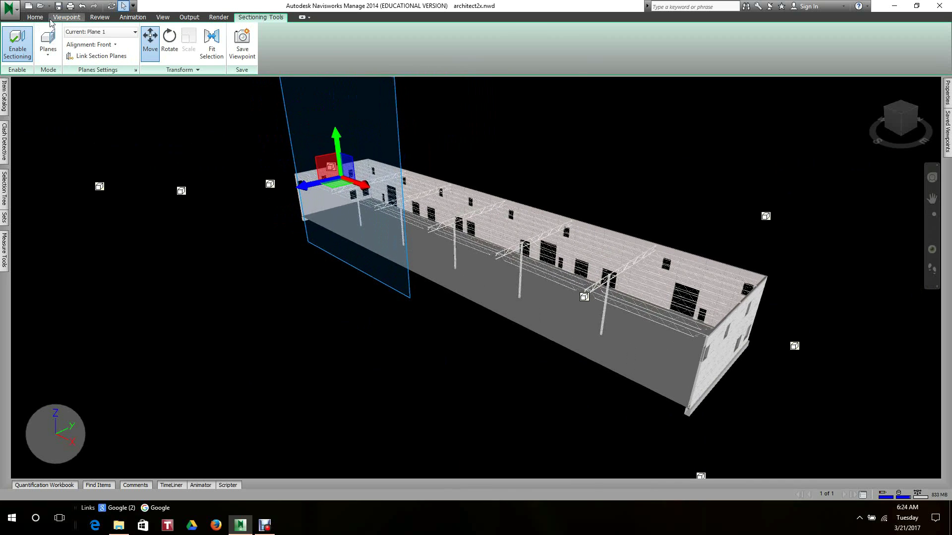
{"action": "left_click", "coordinate": [67, 17]}
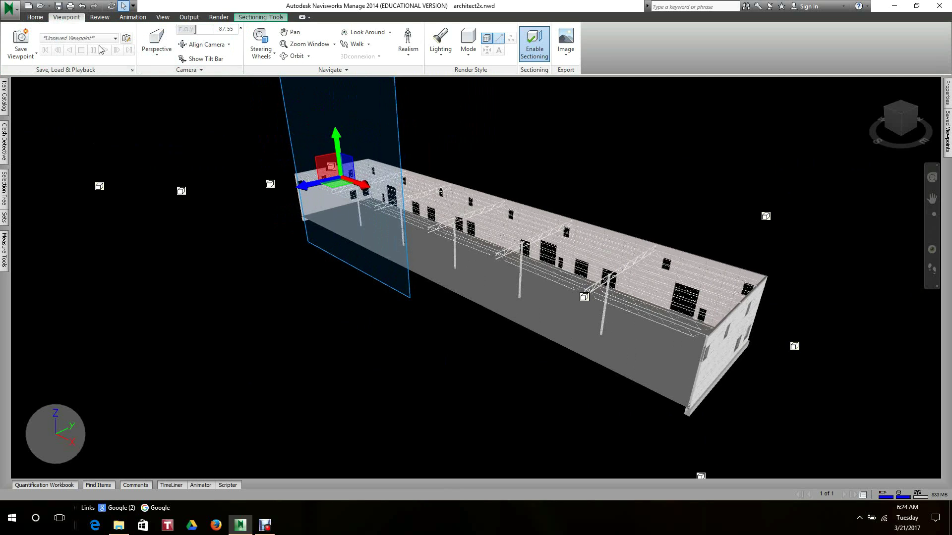
Save the front-cut warehouse view as new saved viewpoints for the long section
{"action": "left_click", "coordinate": [21, 44]}
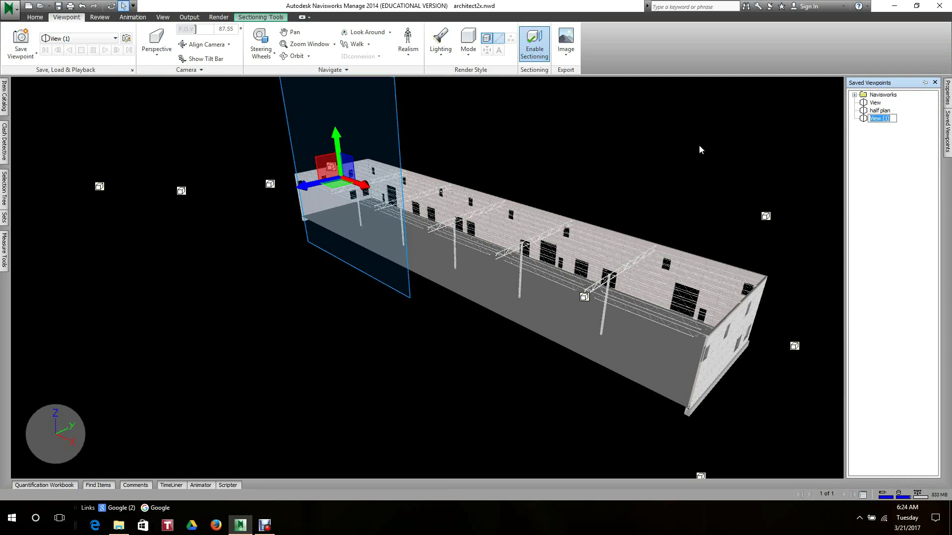
{"action": "right_click", "coordinate": [864, 188]}
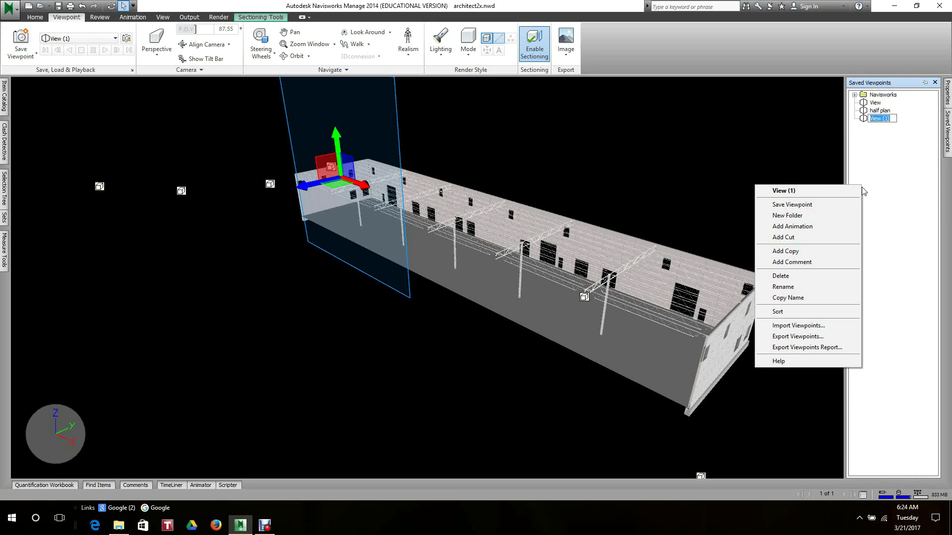
{"action": "left_click", "coordinate": [787, 204]}
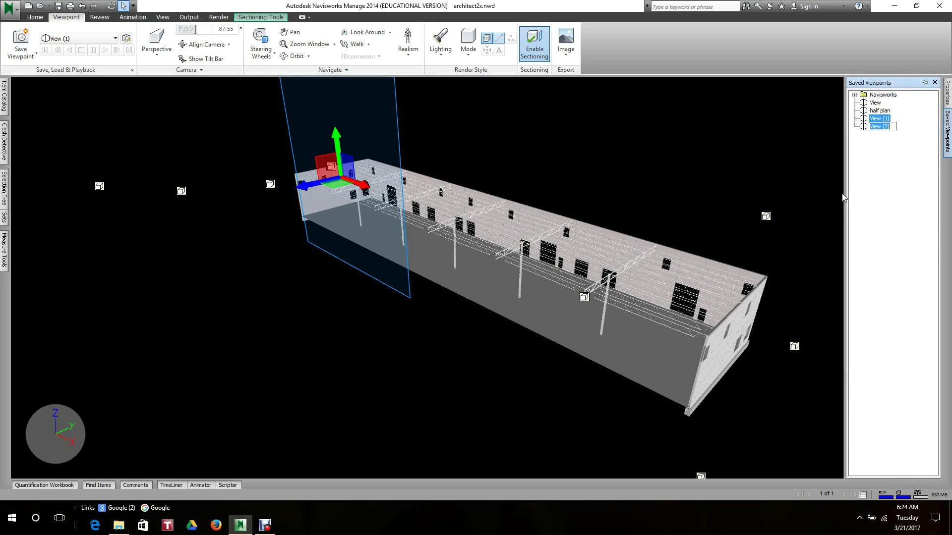
{"action": "type", "text": "long"}
{"action": "type", "text": " s"}
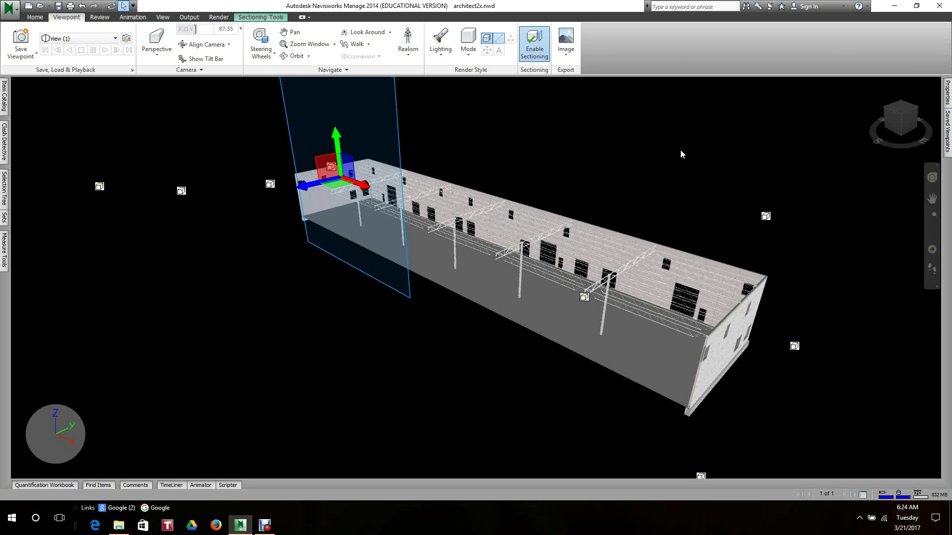
{"action": "scroll", "coordinate": [647, 171], "scroll_direction": "up", "scroll_amount": 3}
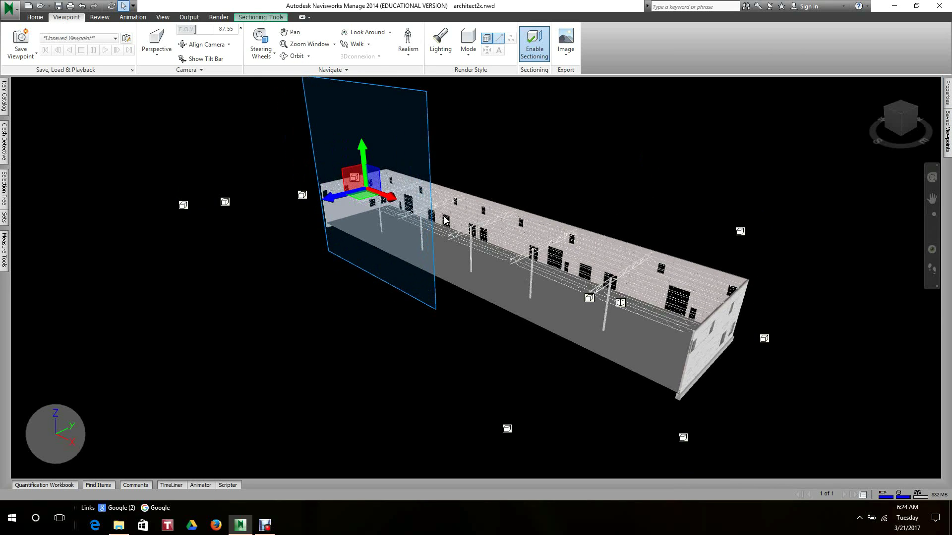
{"action": "scroll", "coordinate": [453, 216], "scroll_direction": "down", "scroll_amount": 2}
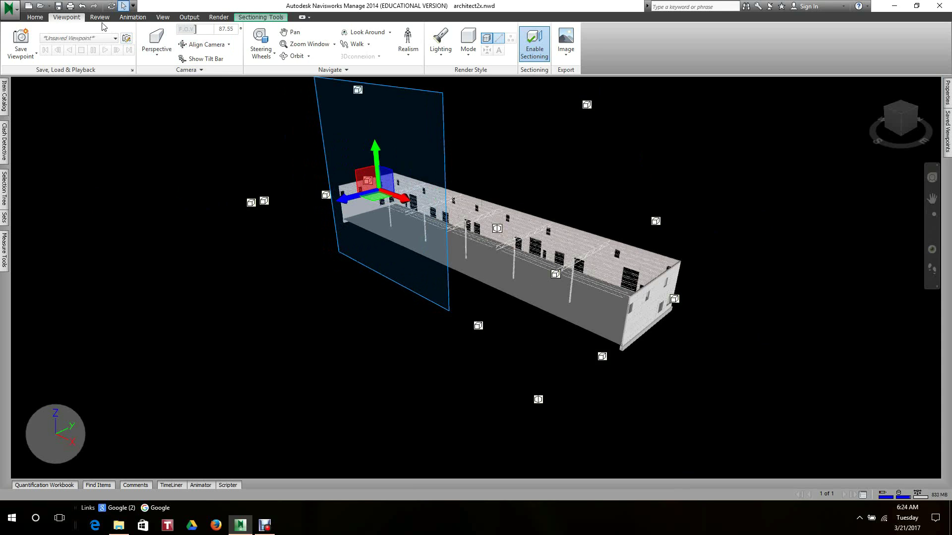
After browsing the Home, Review and View tabs, disable sectioning and pan over the uncut warehouse
{"action": "left_click", "coordinate": [35, 17]}
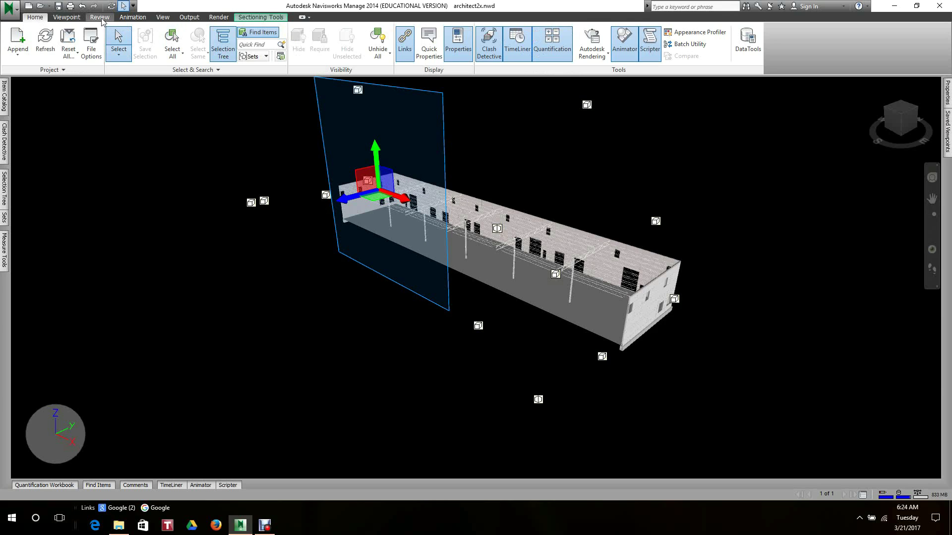
{"action": "left_click", "coordinate": [99, 17]}
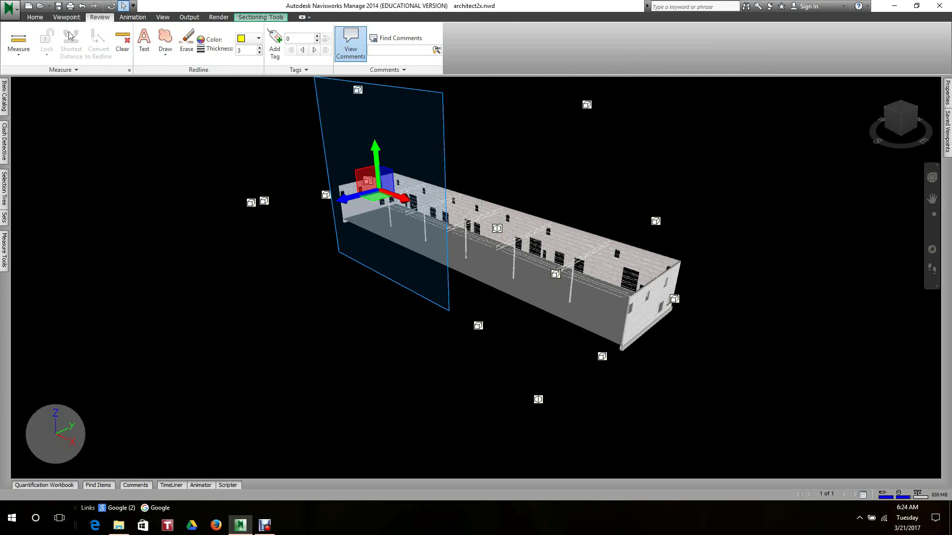
{"action": "left_click", "coordinate": [67, 17]}
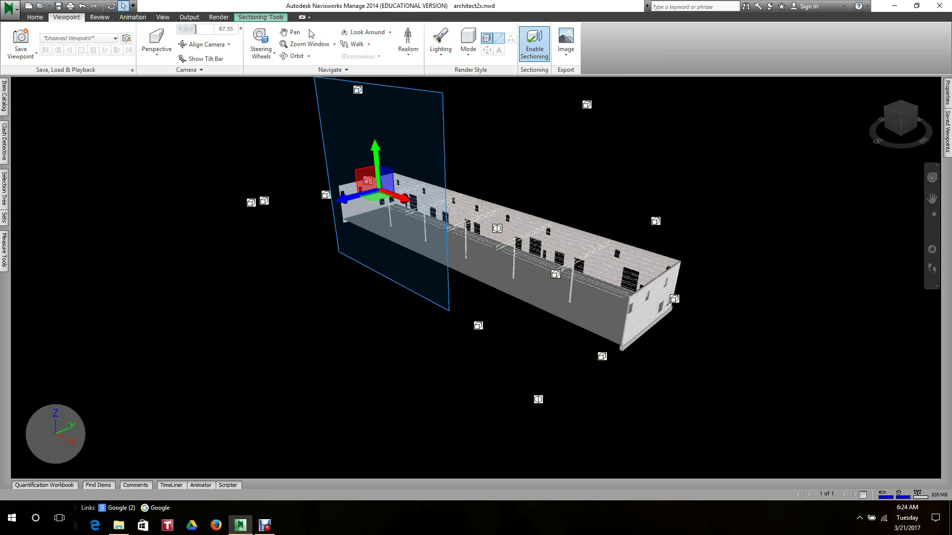
{"action": "left_click", "coordinate": [164, 17]}
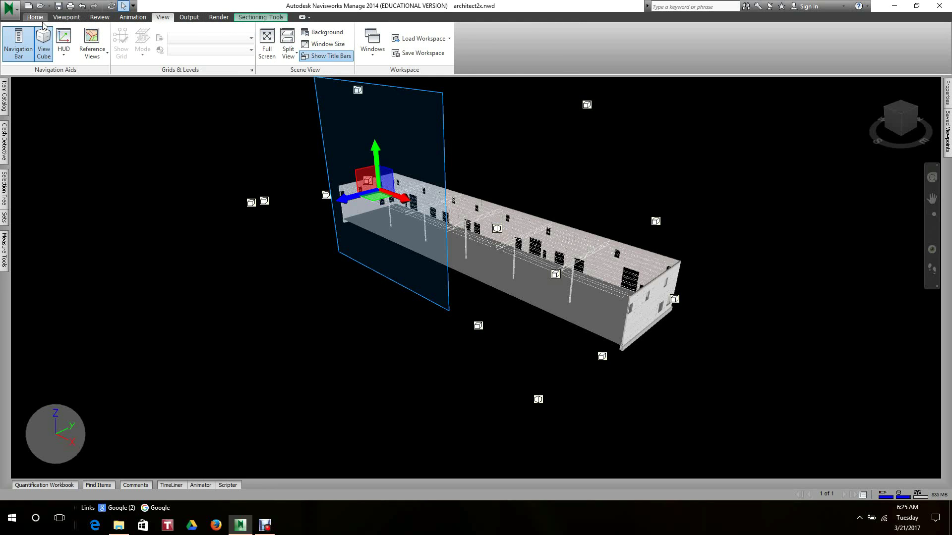
{"action": "left_click", "coordinate": [66, 16]}
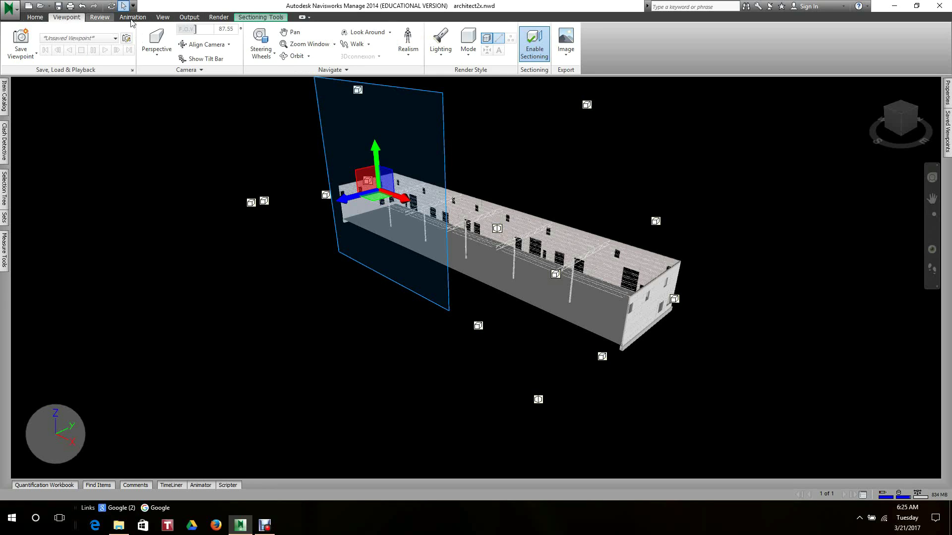
{"action": "left_click", "coordinate": [535, 45]}
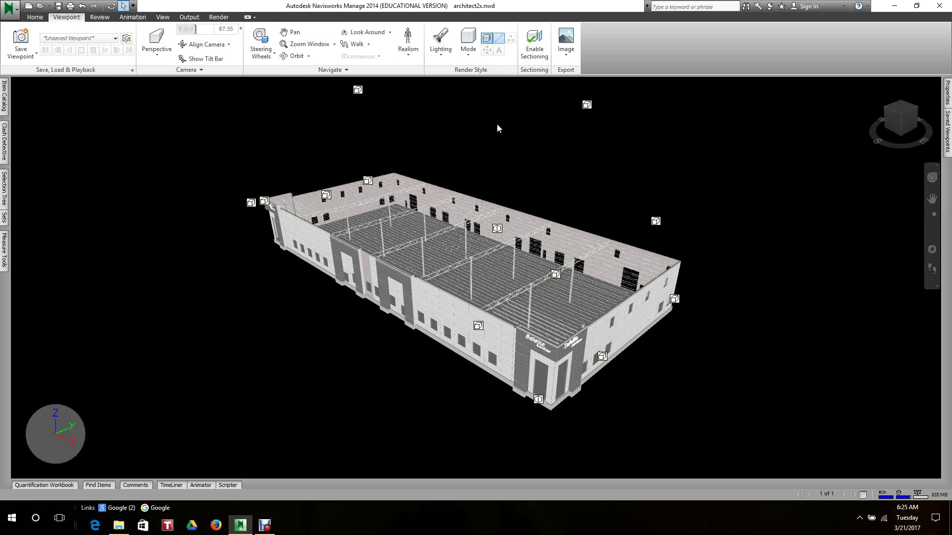
{"action": "scroll", "coordinate": [497, 124], "scroll_direction": "down", "scroll_amount": 2}
{"action": "middle_click_drag", "start_coordinate": [491, 130], "coordinate": [491, 186]}
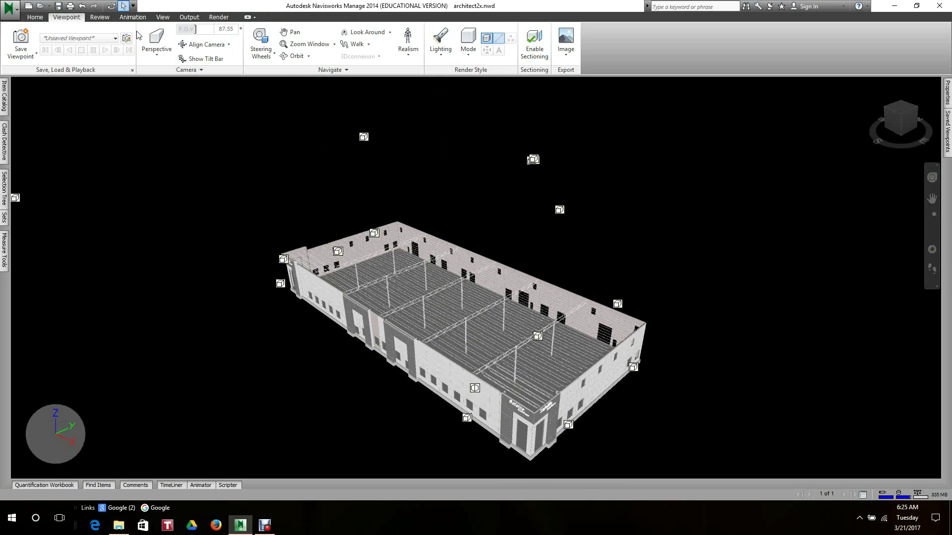
Re-enable sectioning and set Plane 1's alignment to Right
{"action": "left_click", "coordinate": [534, 45]}
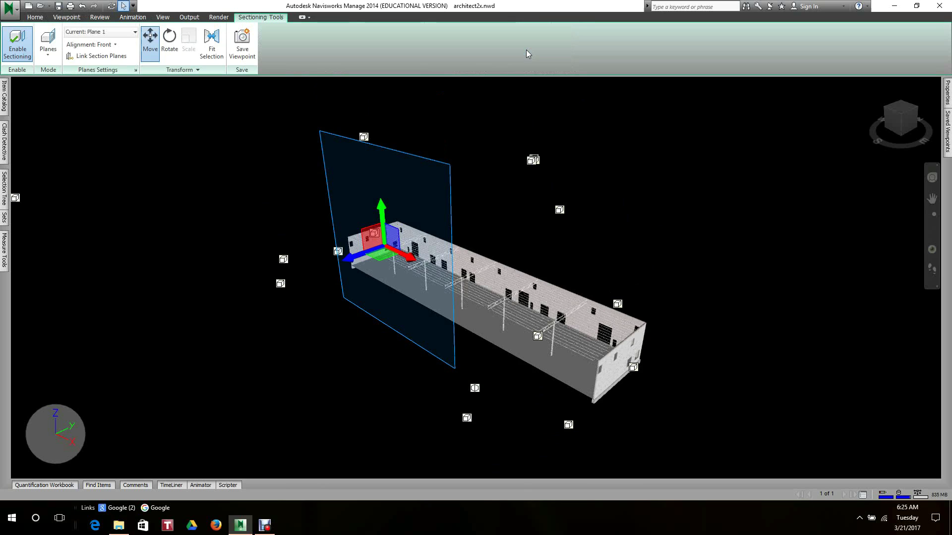
{"action": "left_click", "coordinate": [135, 32]}
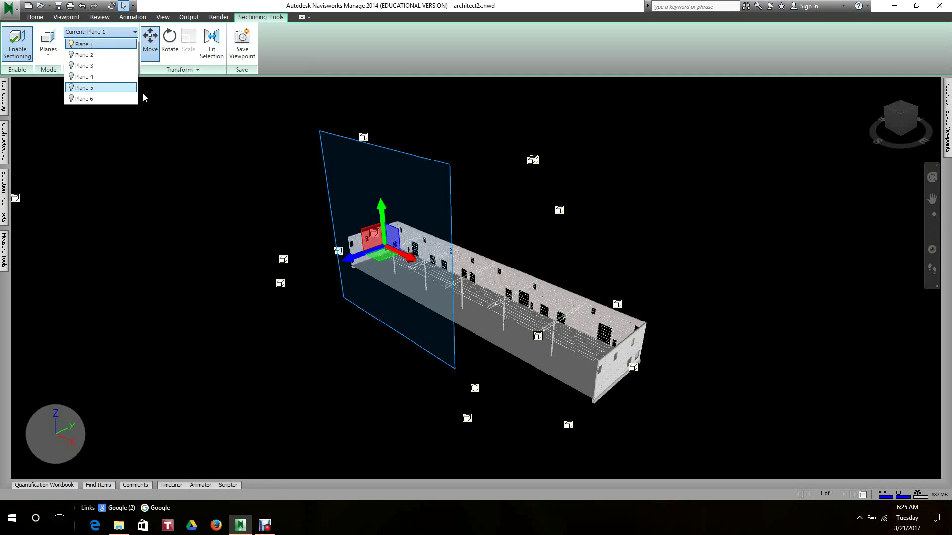
{"action": "left_click", "coordinate": [126, 67]}
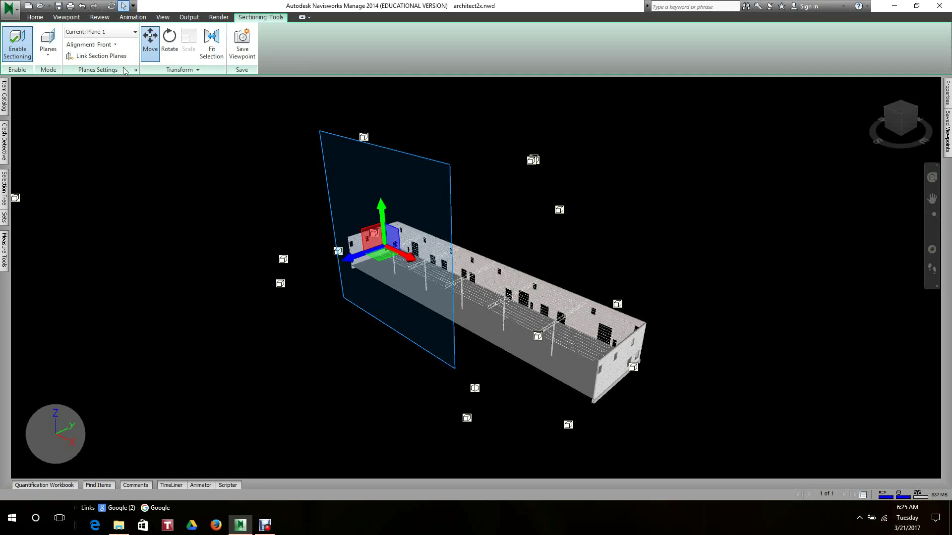
{"action": "left_click", "coordinate": [115, 45]}
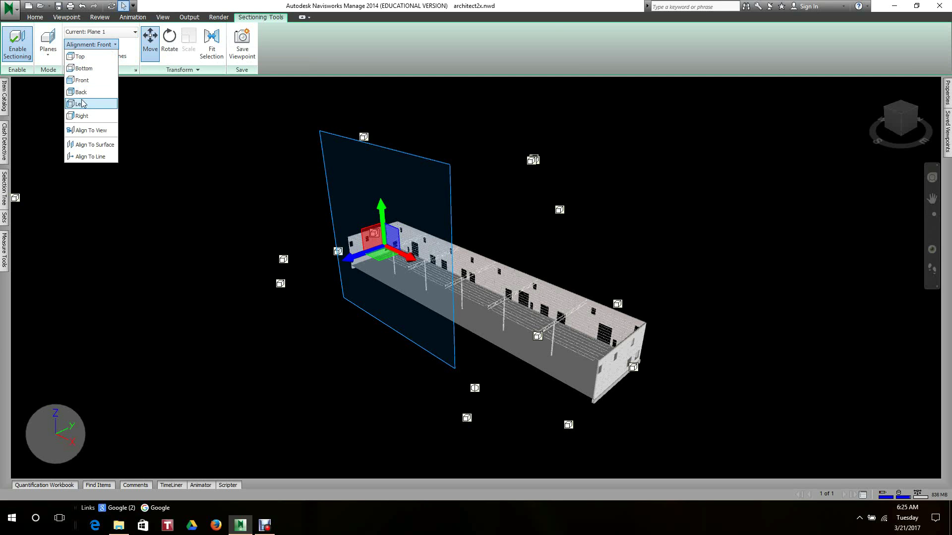
{"action": "left_click", "coordinate": [83, 116]}
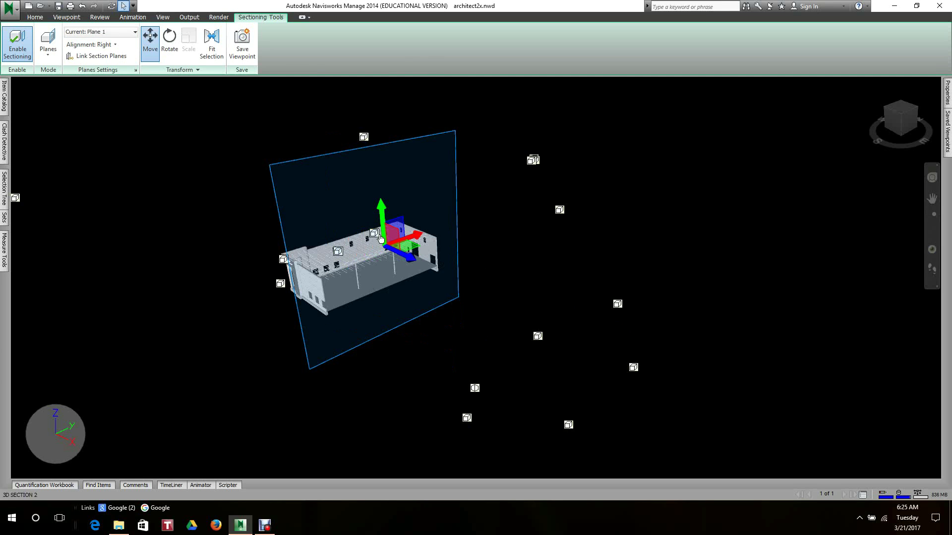
Slide the right-aligned plane partway across the warehouse and frame the exposed trusses and columns
{"action": "left_click_drag", "start_coordinate": [405, 253], "coordinate": [446, 268]}
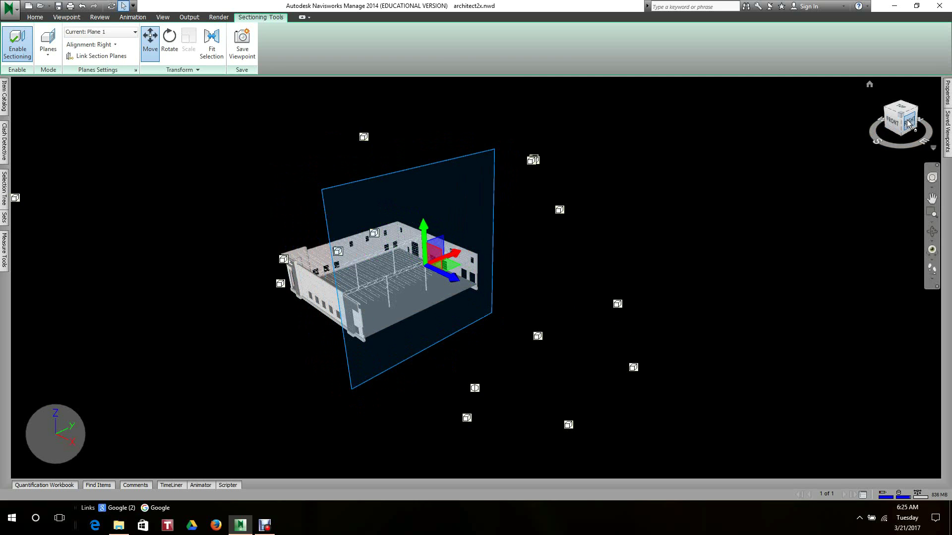
{"action": "left_click_drag", "start_coordinate": [902, 122], "coordinate": [885, 131]}
{"action": "middle_click_drag", "start_coordinate": [446, 268], "coordinate": [417, 253], "text": "shift"}
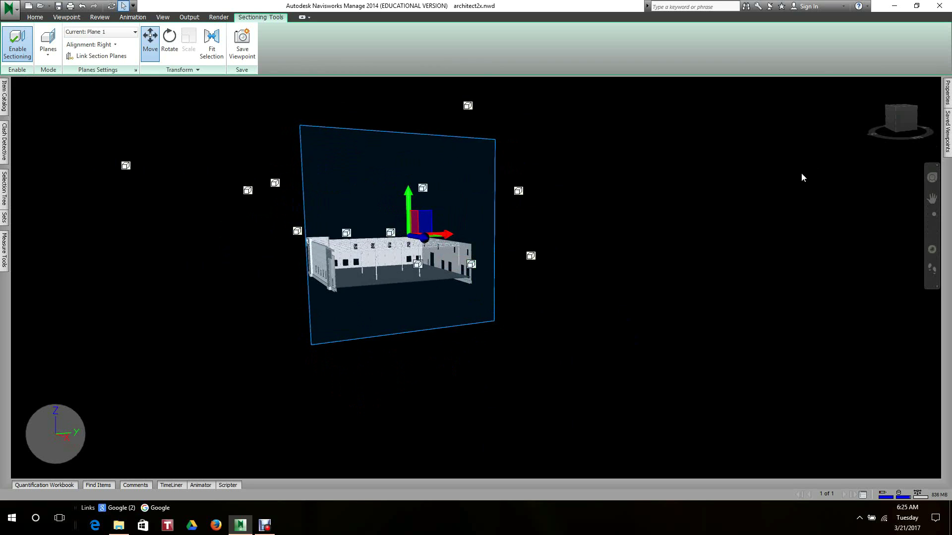
{"action": "scroll", "coordinate": [819, 211], "scroll_direction": "up", "scroll_amount": 2}
{"action": "scroll", "coordinate": [714, 242], "scroll_direction": "up", "scroll_amount": 1}
{"action": "scroll", "coordinate": [614, 250], "scroll_direction": "up", "scroll_amount": 2}
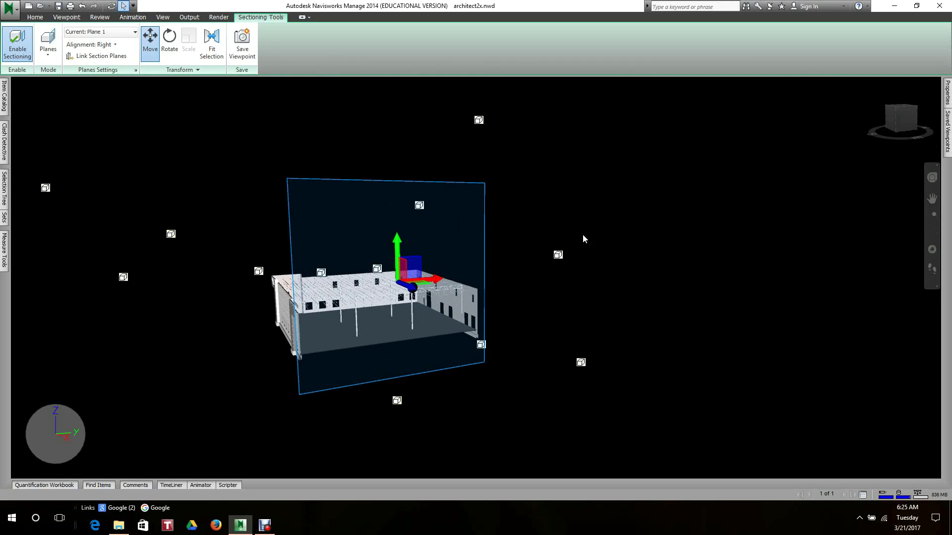
{"action": "scroll", "coordinate": [607, 231], "scroll_direction": "up", "scroll_amount": 1}
{"action": "scroll", "coordinate": [608, 216], "scroll_direction": "up", "scroll_amount": 1}
{"action": "scroll", "coordinate": [608, 210], "scroll_direction": "up", "scroll_amount": 1}
{"action": "scroll", "coordinate": [608, 210], "scroll_direction": "up", "scroll_amount": 1}
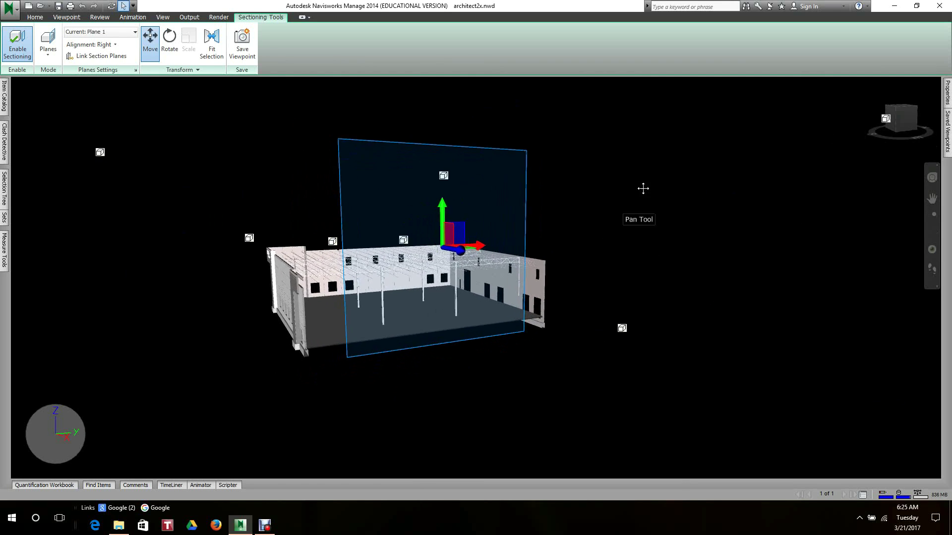
{"action": "middle_click_drag", "start_coordinate": [639, 187], "coordinate": [644, 192]}
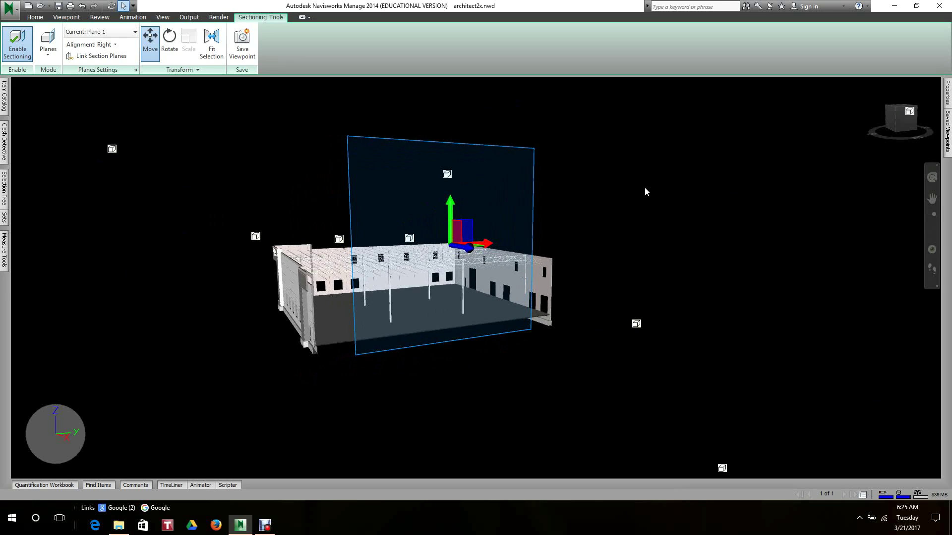